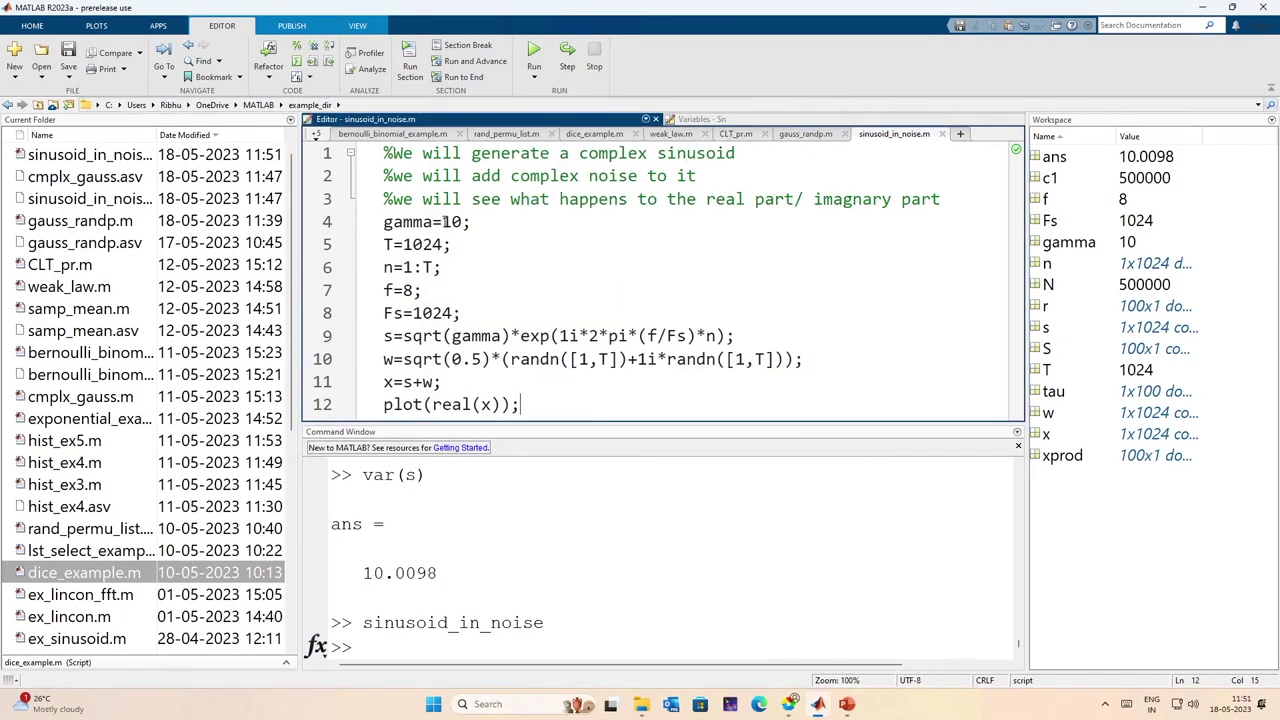
# Step: Place the cursor on the gamma value on line 4 of sinusoid_in_noise.m
pyautogui.click(445, 222)
# Step: Change gamma to 1000, save sinusoid_in_noise.m, and run it to plot Figure 1
pyautogui.write('000')
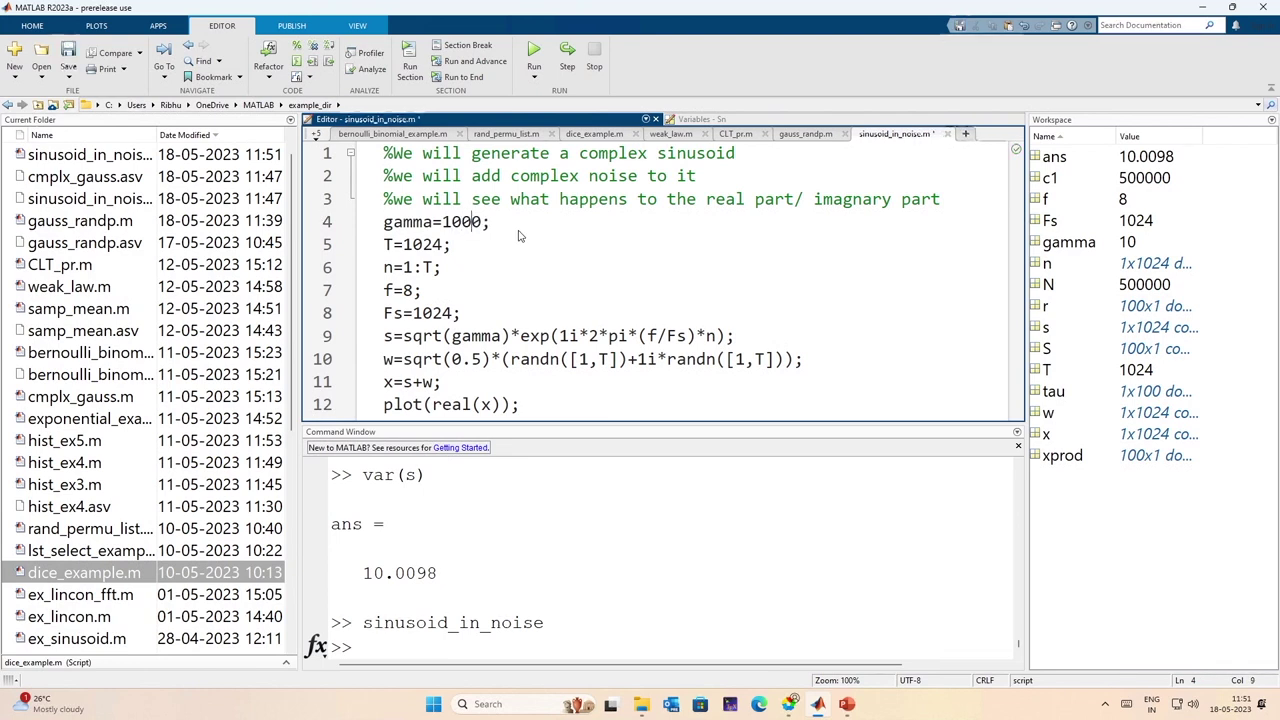
pyautogui.hotkey('ctrl', 's')
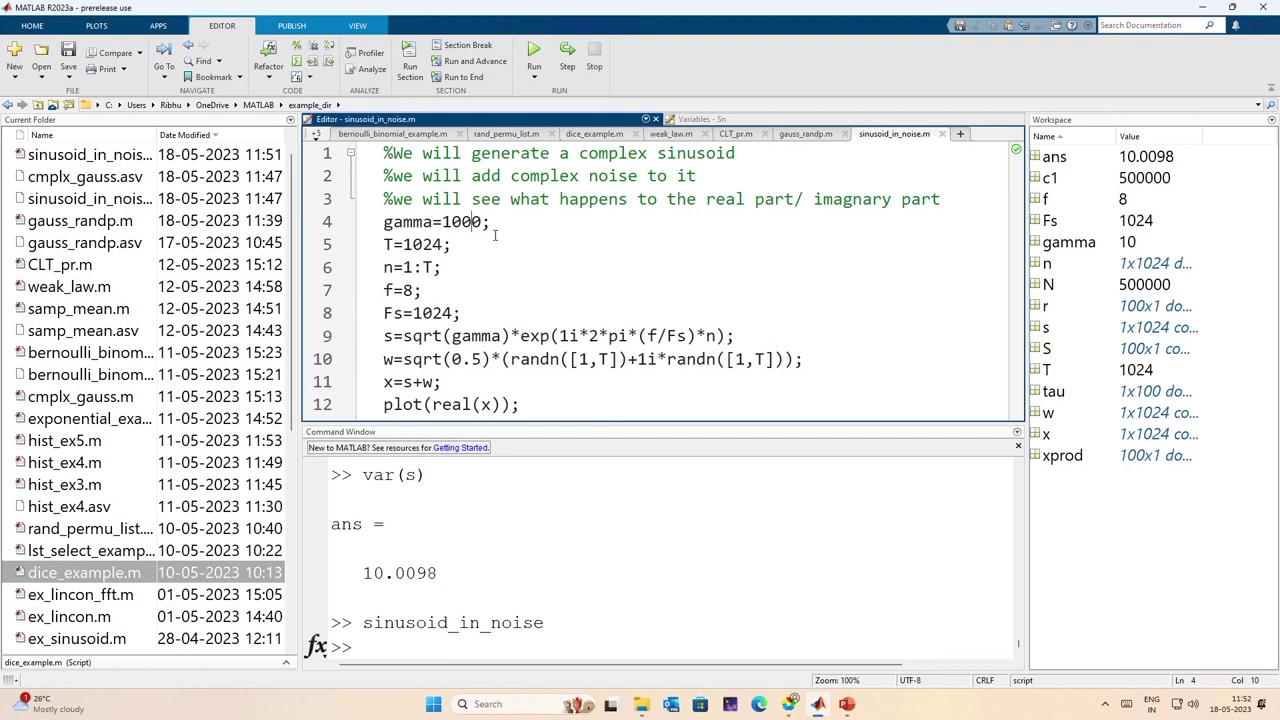
pyautogui.click(534, 55)
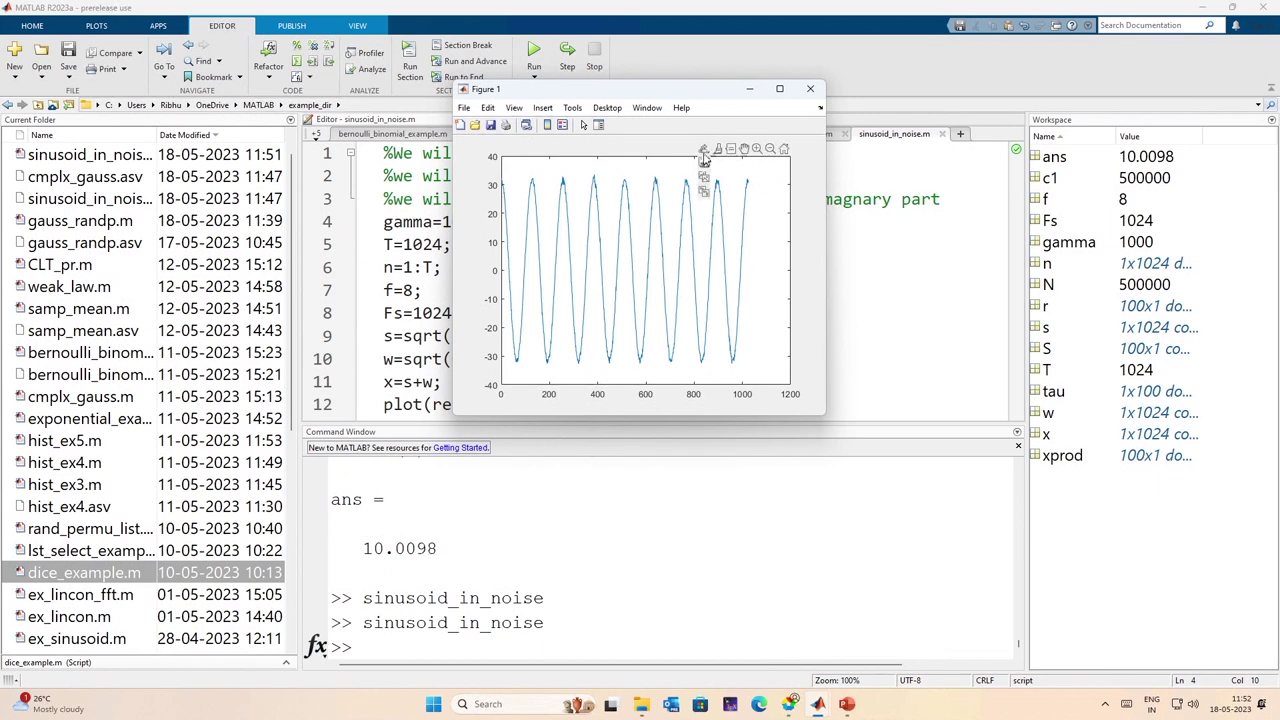
# Step: Delete all the old charts from slide 213, 'The fun part'
pyautogui.click(847, 704)
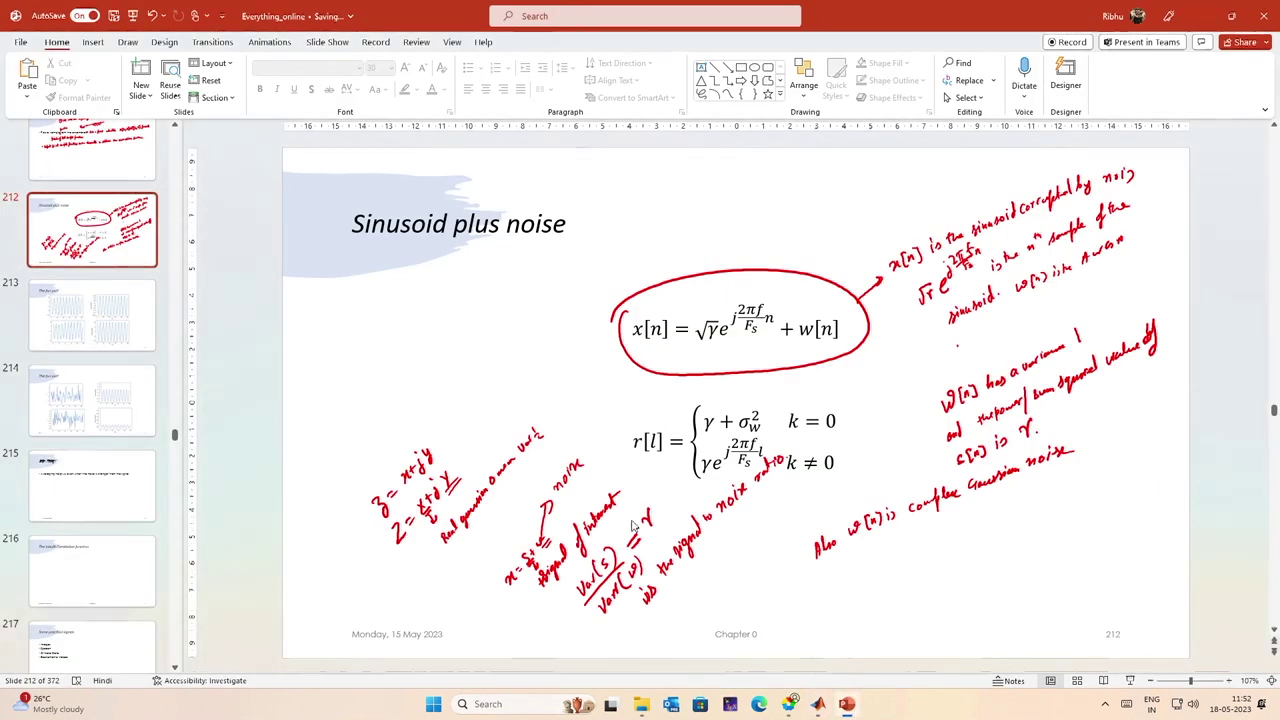
pyautogui.click(111, 330)
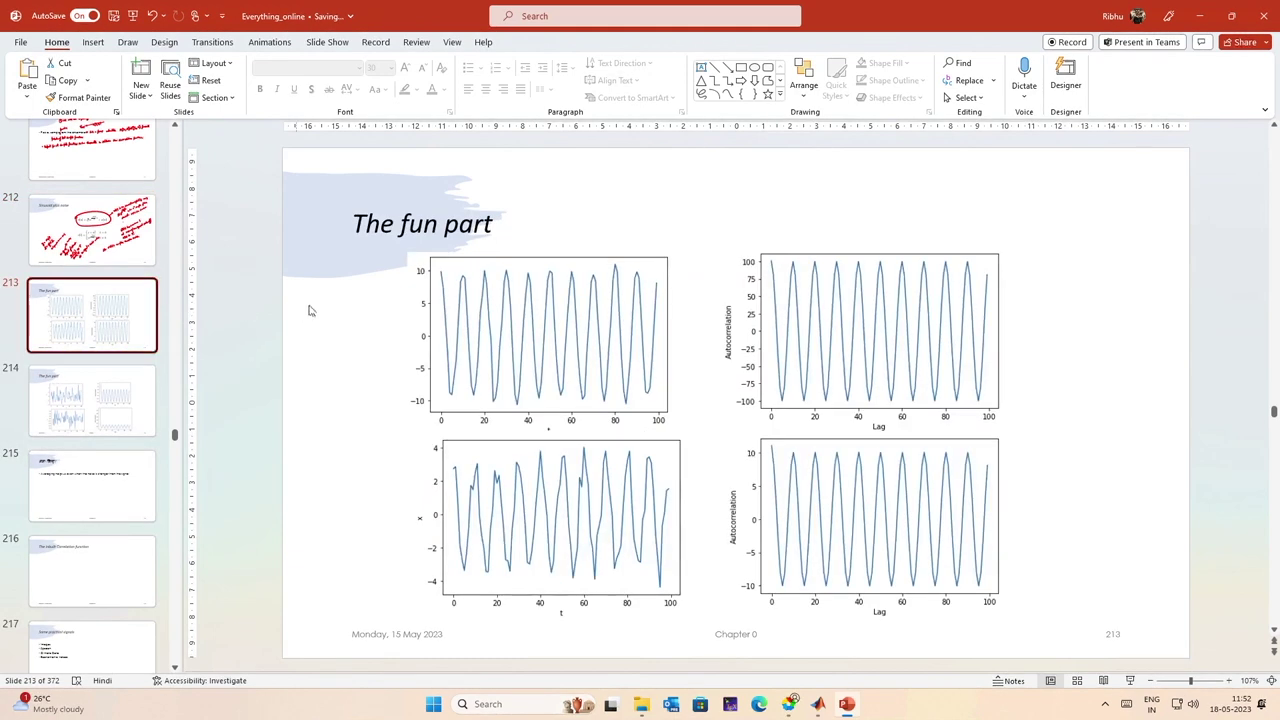
pyautogui.click(474, 278)
pyautogui.moveTo(314, 258); pyautogui.dragTo(1075, 618)
pyautogui.press('Delete')
pyautogui.click(881, 345)
pyautogui.press('Delete')
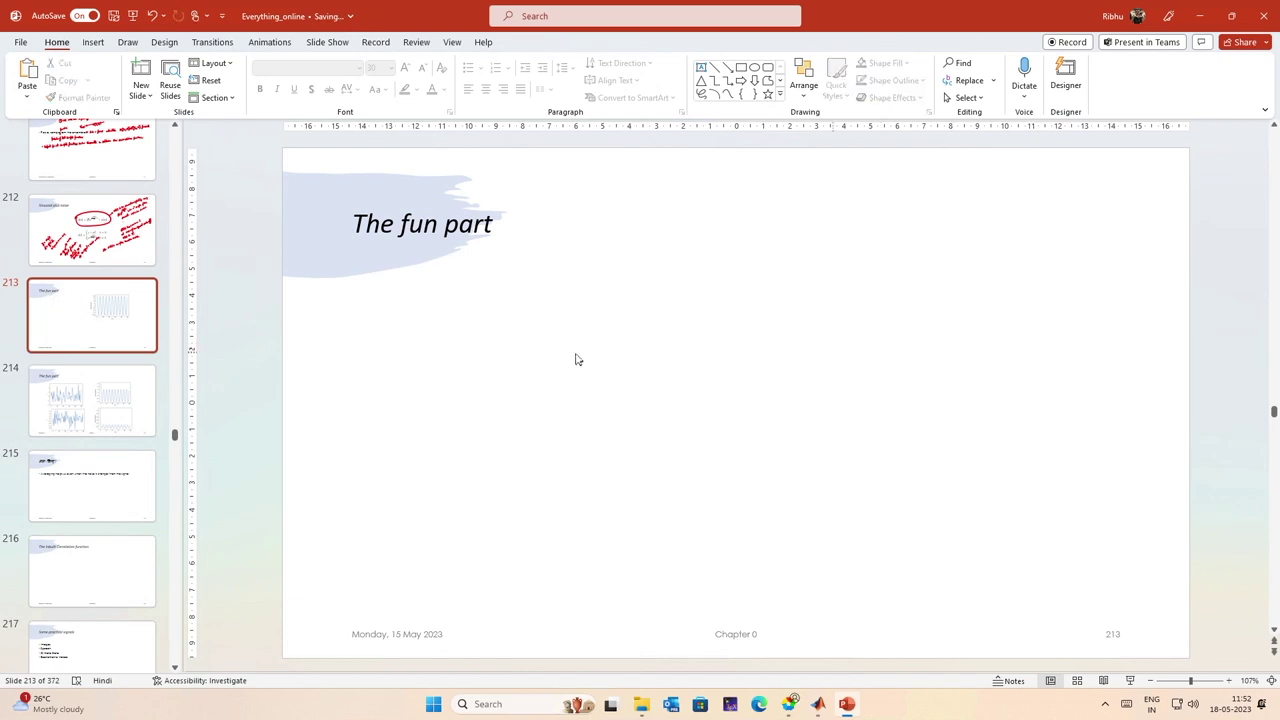
# Step: Paste the γ=1000 plot, shrink it beside the title, and ink it with a black pen
pyautogui.hotkey('ctrl', 'v')
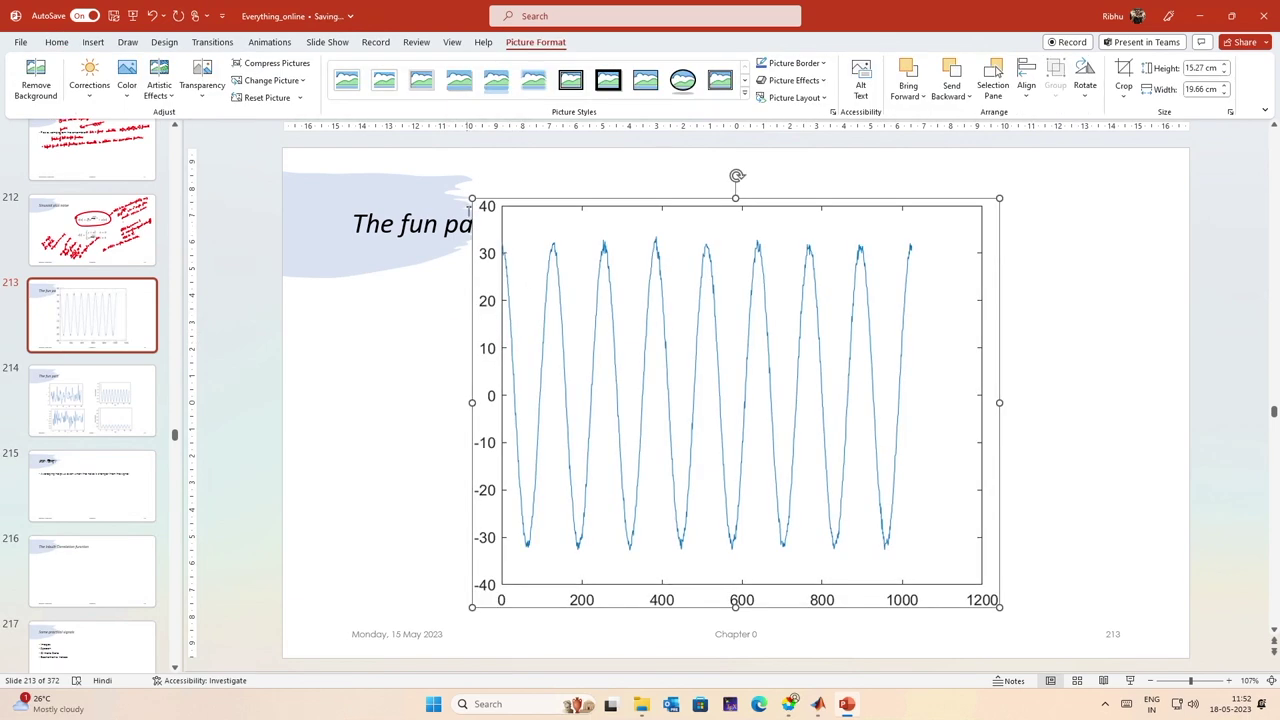
pyautogui.moveTo(470, 193); pyautogui.dragTo(766, 400)
pyautogui.moveTo(784, 418); pyautogui.dragTo(389, 282)
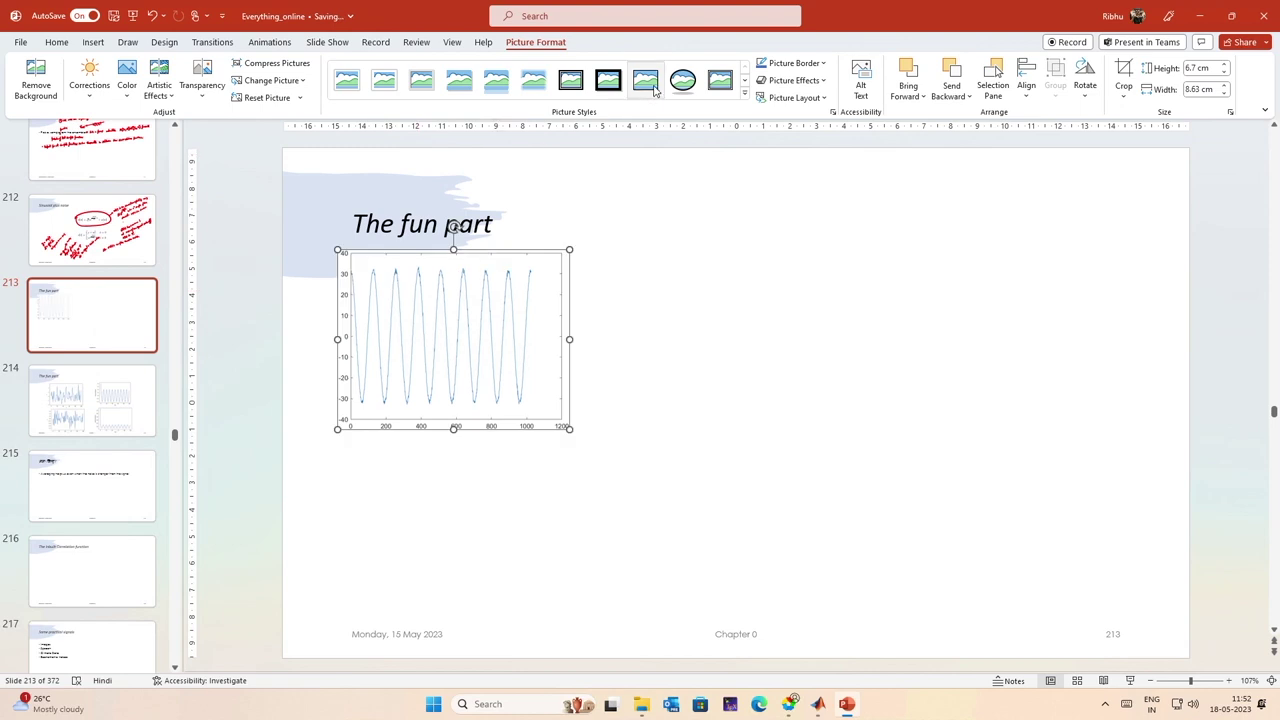
pyautogui.click(128, 42)
pyautogui.click(170, 72)
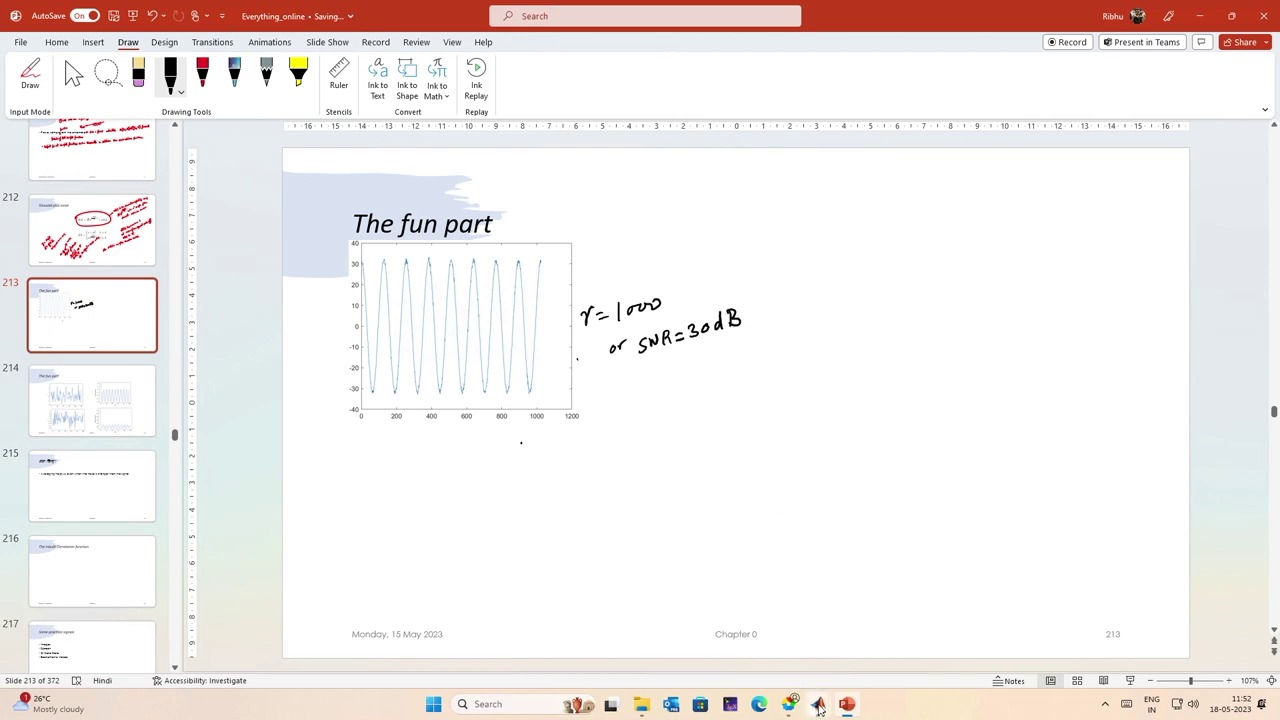
# Step: Change gamma from 1000 to 100, save the script, and rerun it
pyautogui.moveTo(818, 704)
pyautogui.click(812, 623)
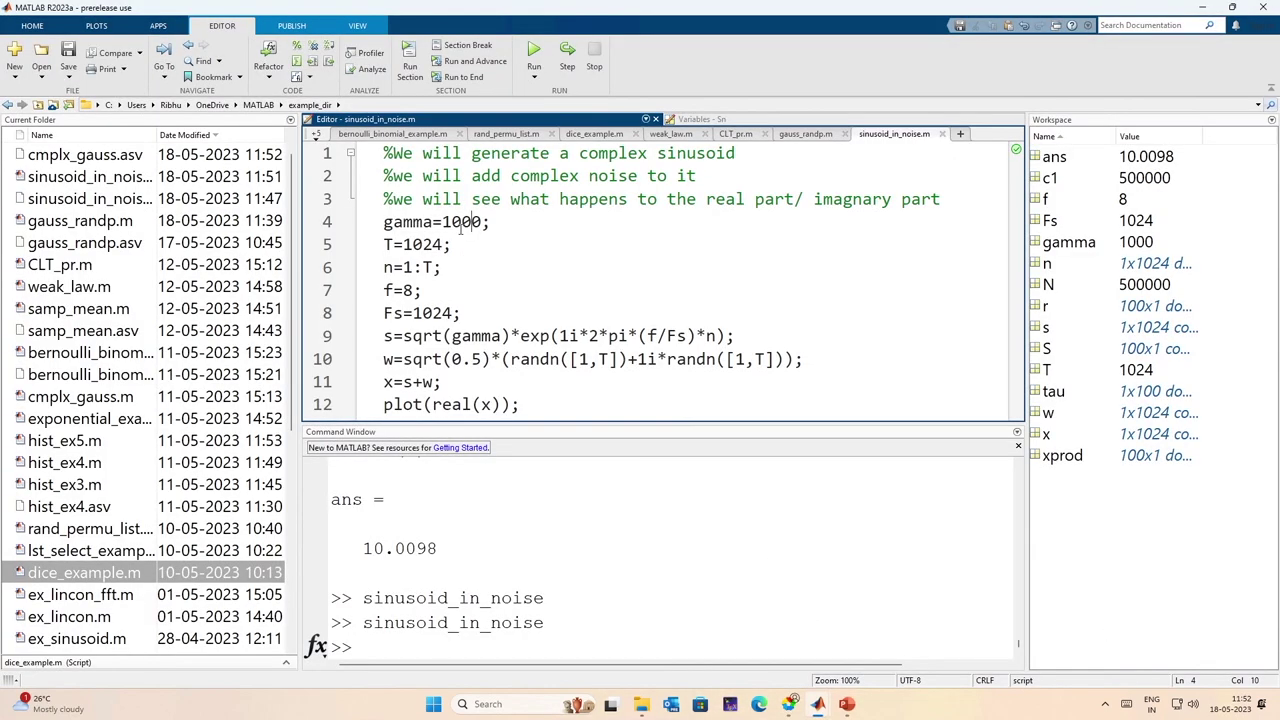
pyautogui.press('BackSpace')
pyautogui.click(69, 55)
pyautogui.click(534, 58)
# Step: Bring up the noisier γ=100 Figure 1 plot and copy it for the slide deck
pyautogui.moveTo(818, 704)
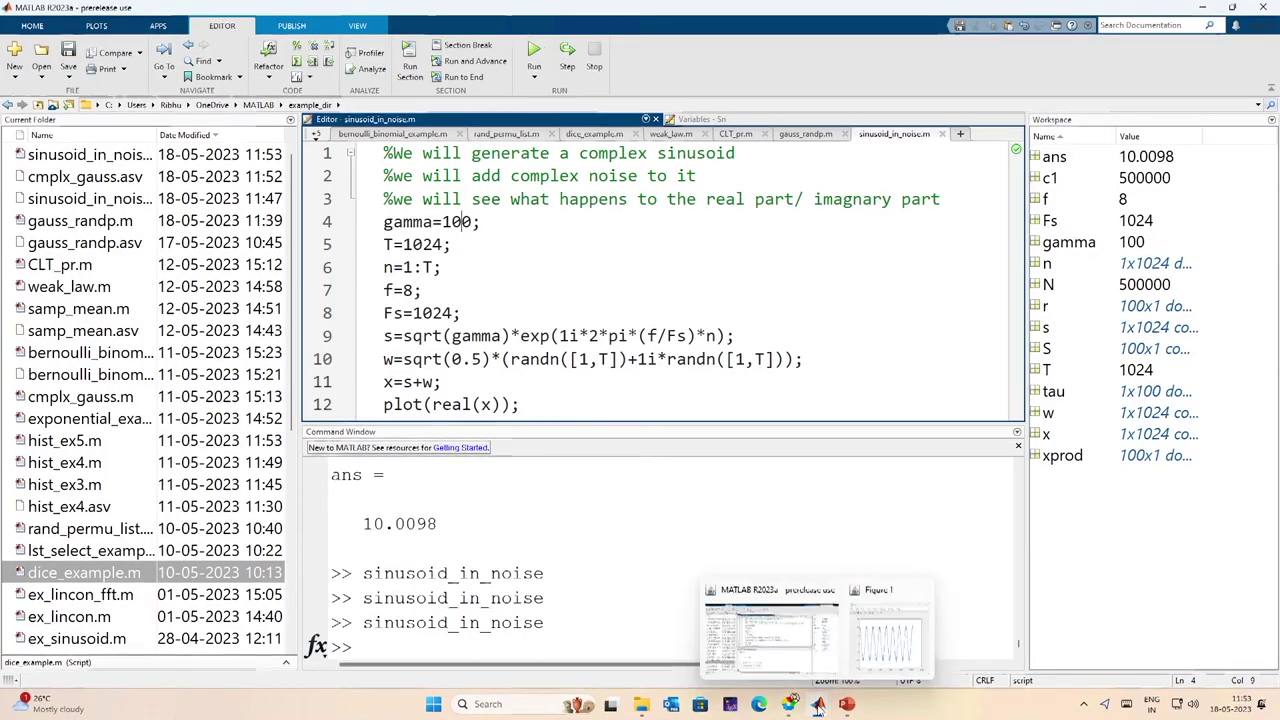
pyautogui.click(890, 662)
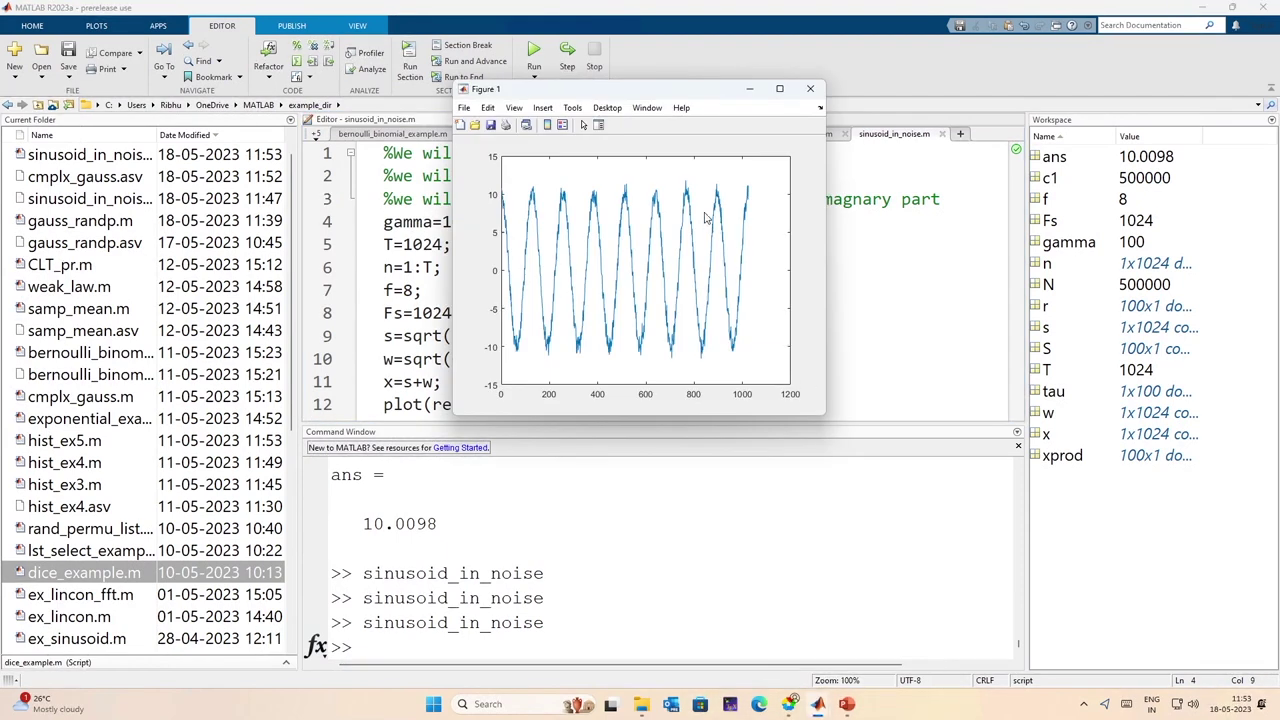
pyautogui.moveTo(706, 218)
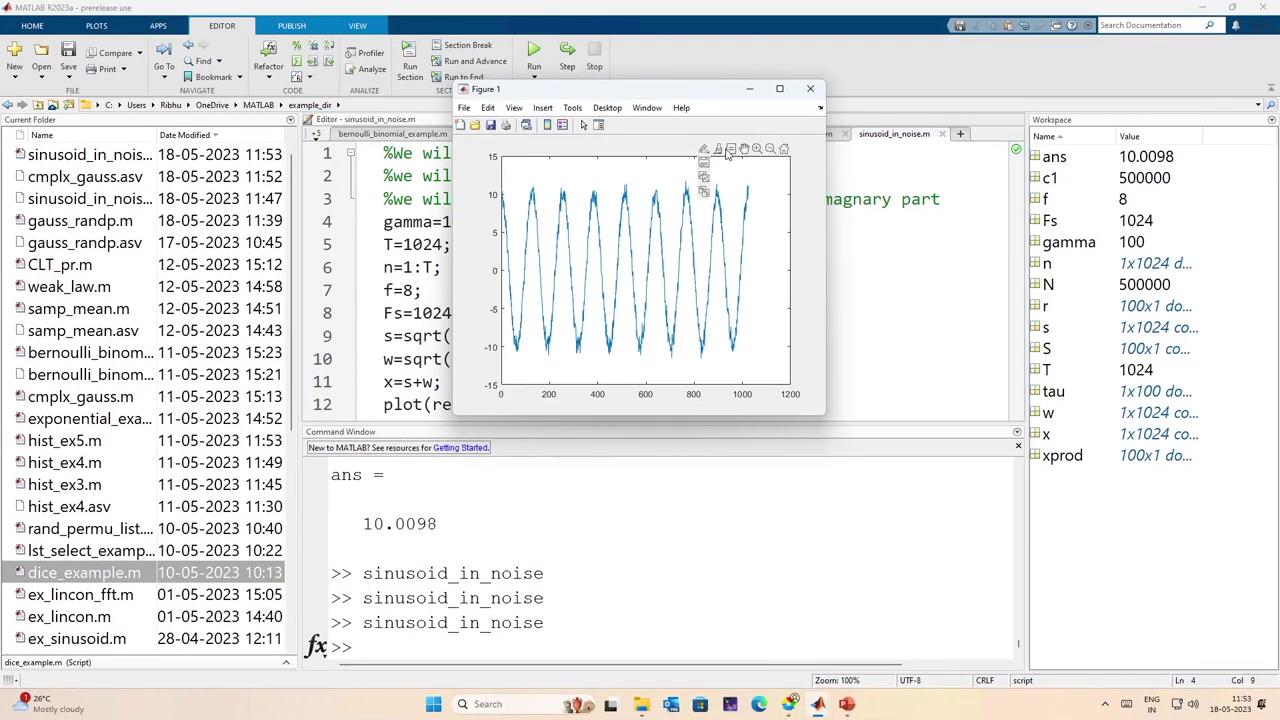
pyautogui.click(847, 704)
# Step: Paste the γ=100 plot at half size in the upper right of slide 213
pyautogui.hotkey('ctrl', 'v')
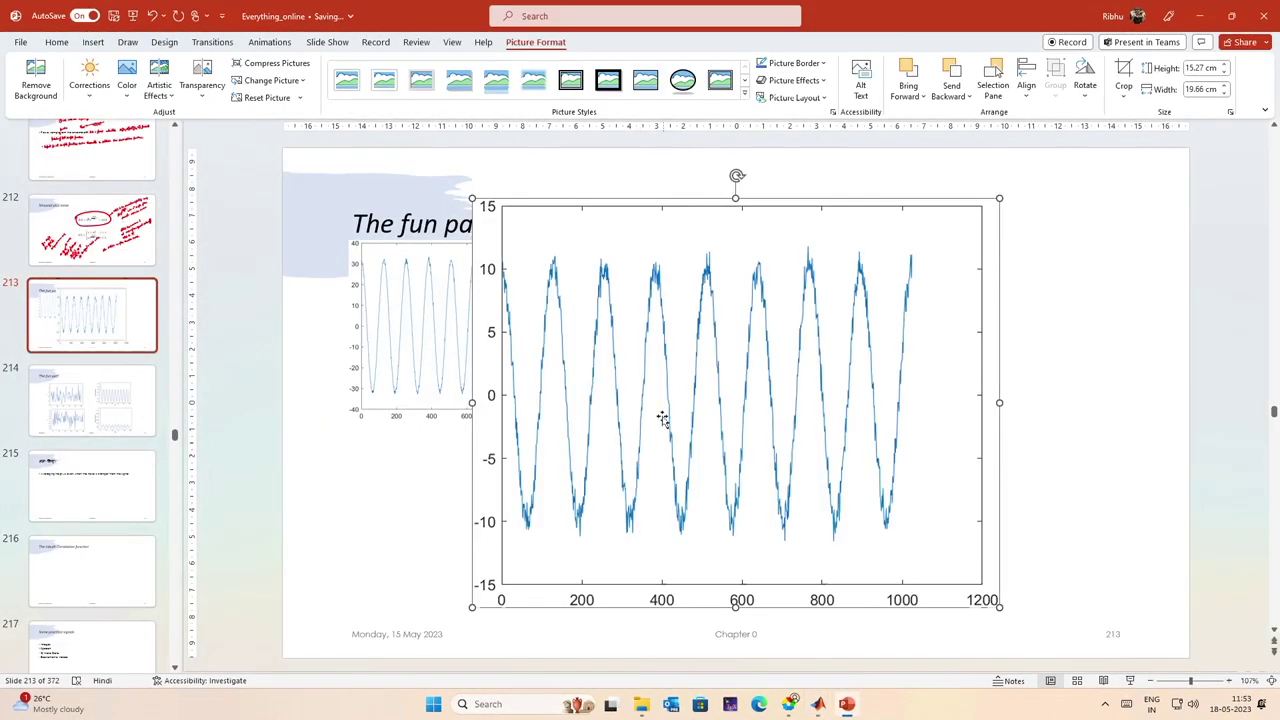
pyautogui.moveTo(505, 201); pyautogui.dragTo(700, 352)
pyautogui.moveTo(728, 489); pyautogui.dragTo(850, 355)
pyautogui.click(1062, 271)
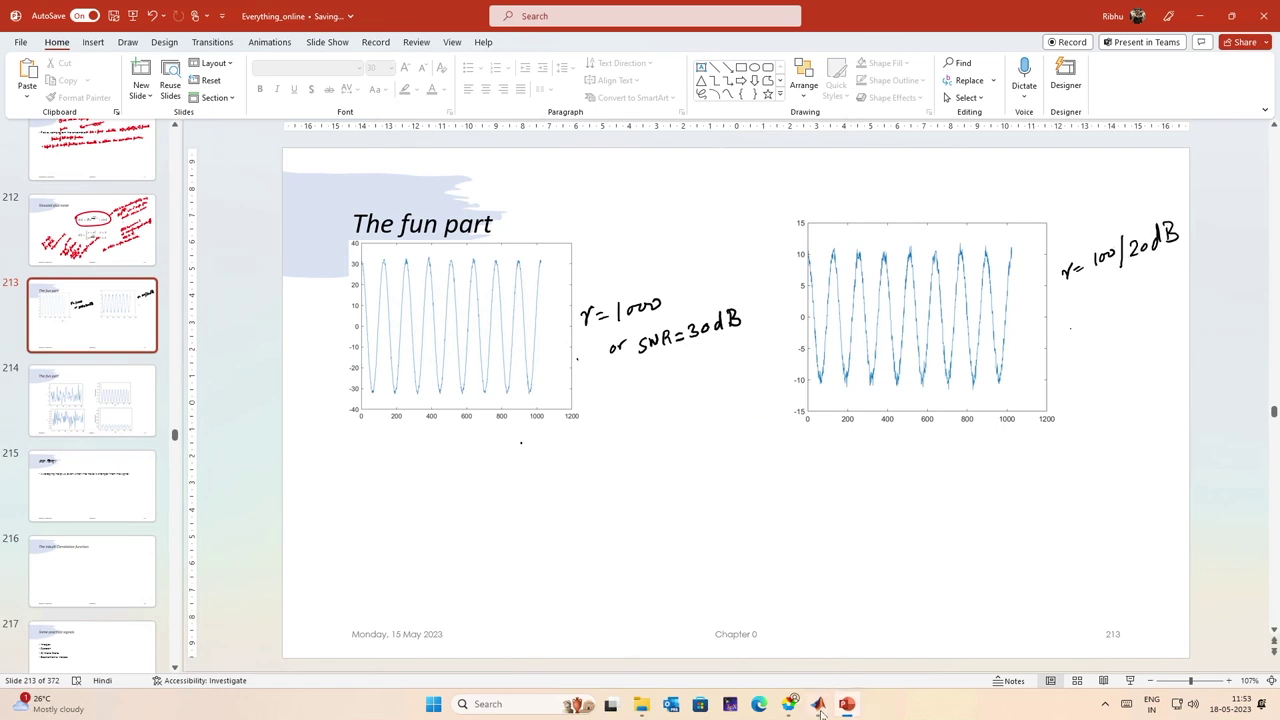
pyautogui.moveTo(818, 704)
pyautogui.click(800, 655)
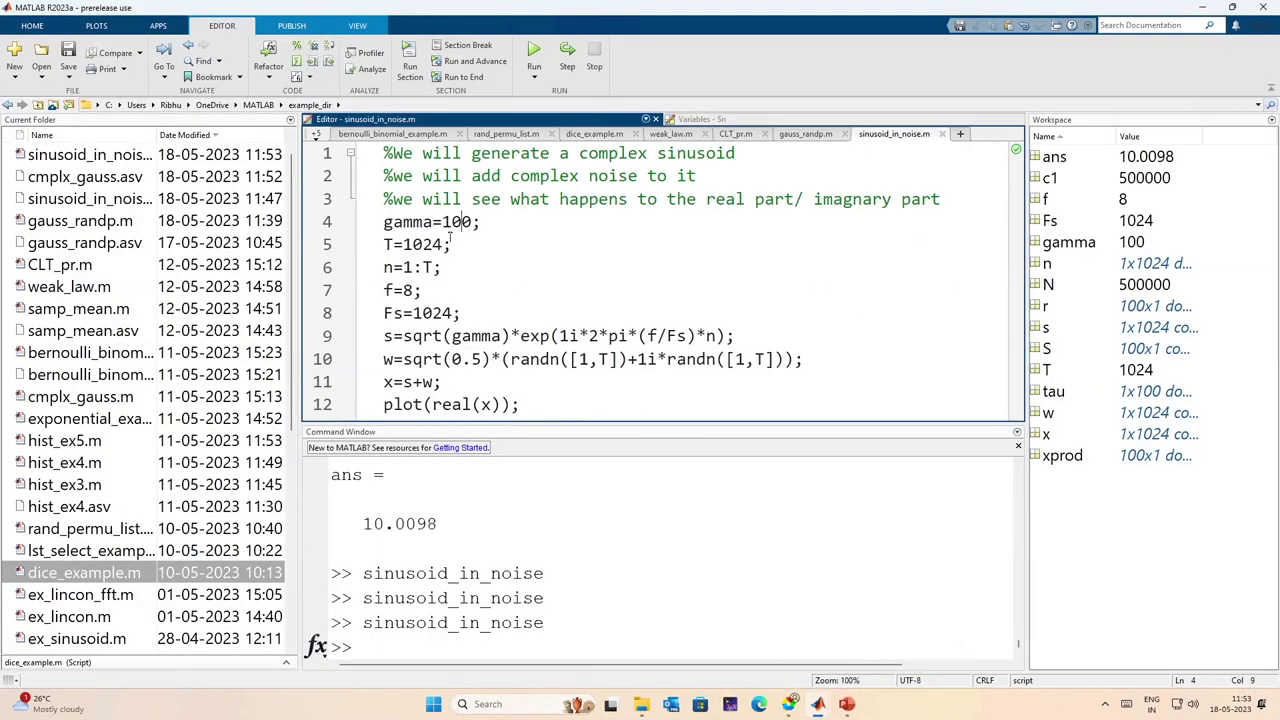
# Step: Set gamma to 10, rerun the script, and copy the much noisier Figure 1 plot
pyautogui.press('BackSpace')
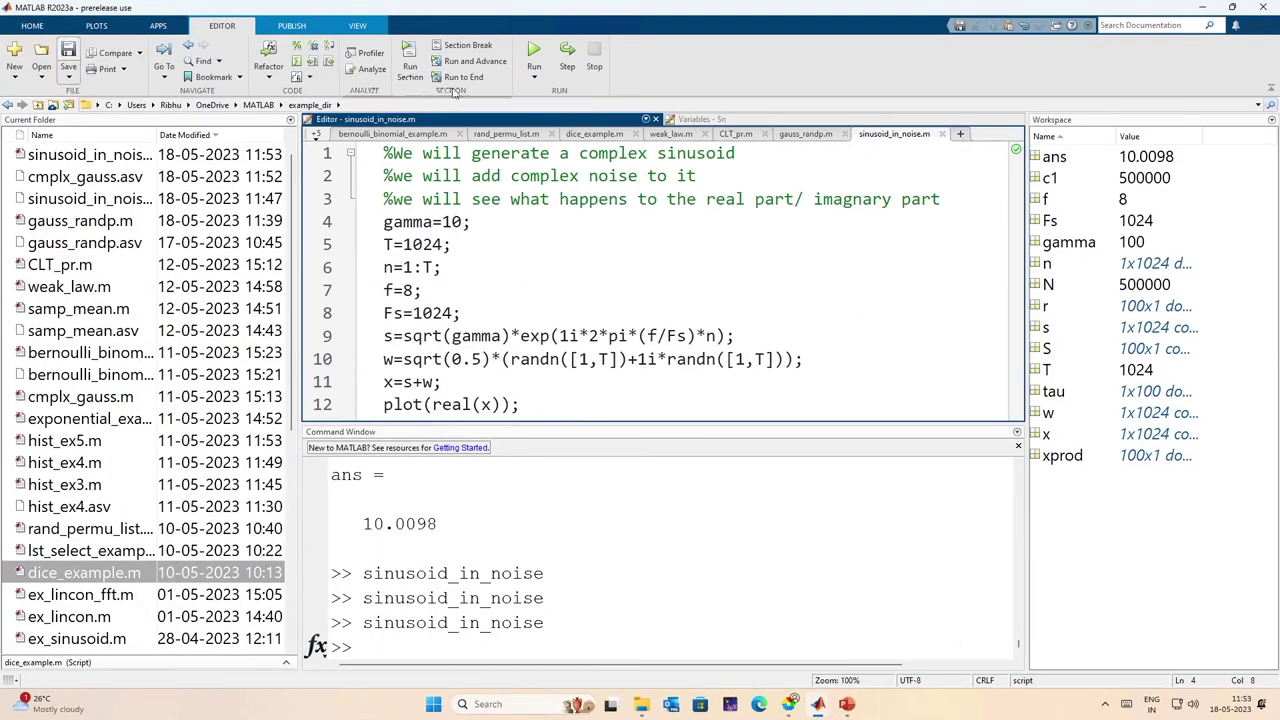
pyautogui.click(534, 50)
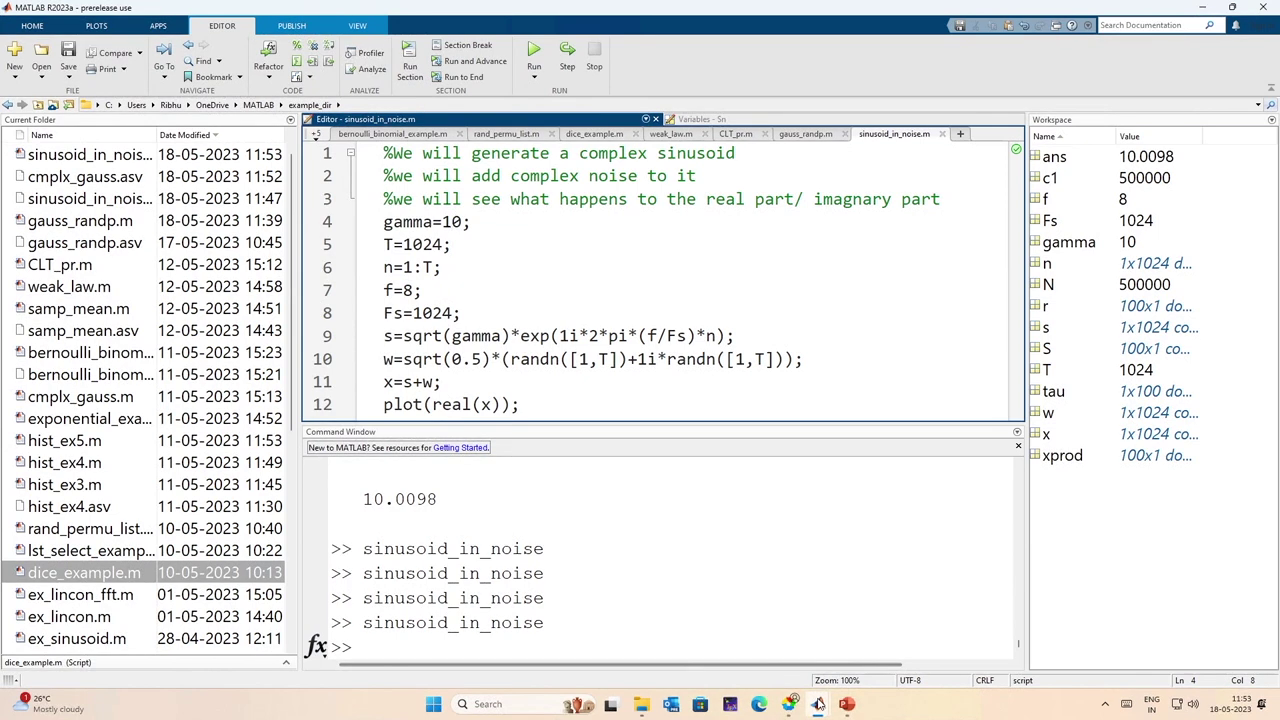
pyautogui.moveTo(818, 704)
pyautogui.click(872, 634)
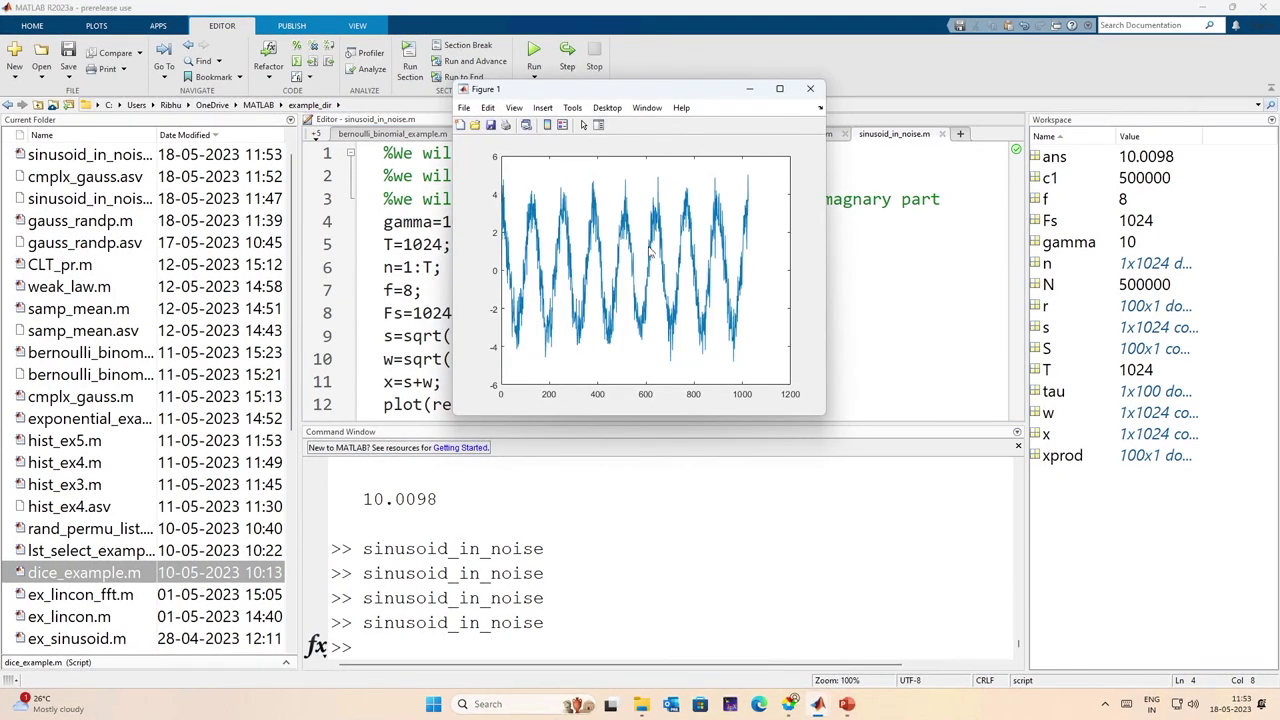
pyautogui.moveTo(703, 154)
pyautogui.click(812, 645)
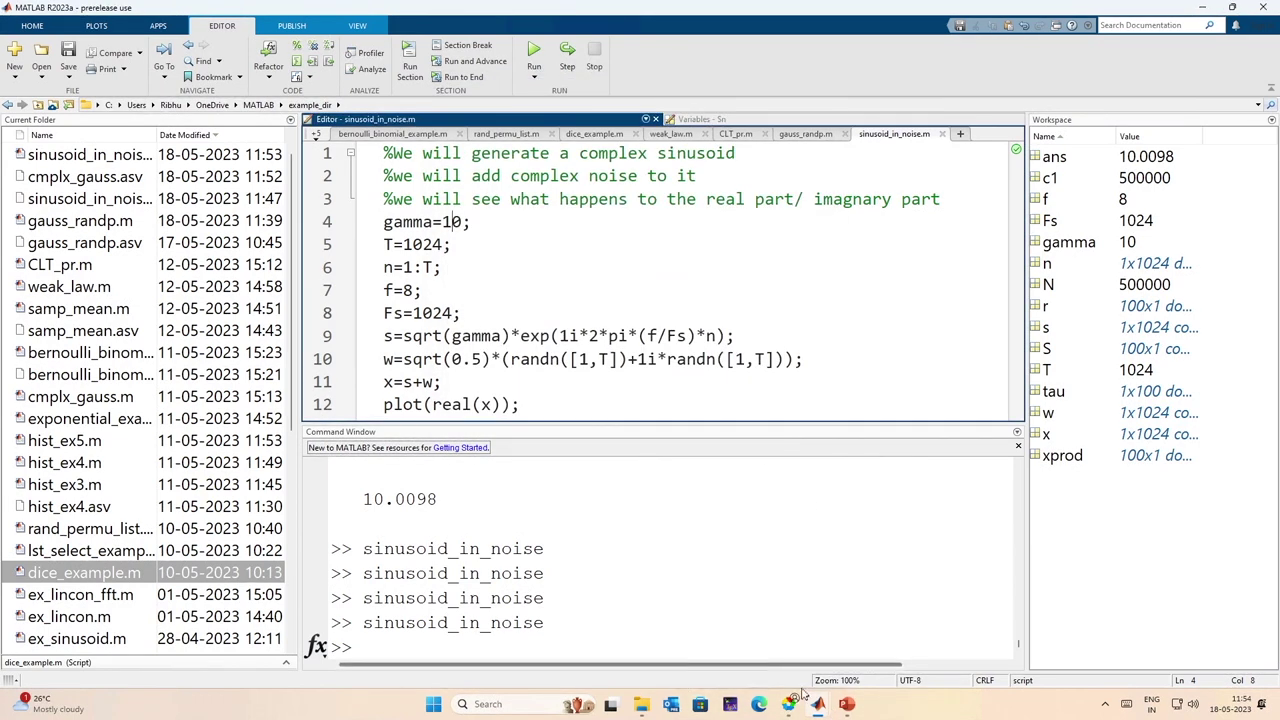
pyautogui.click(847, 704)
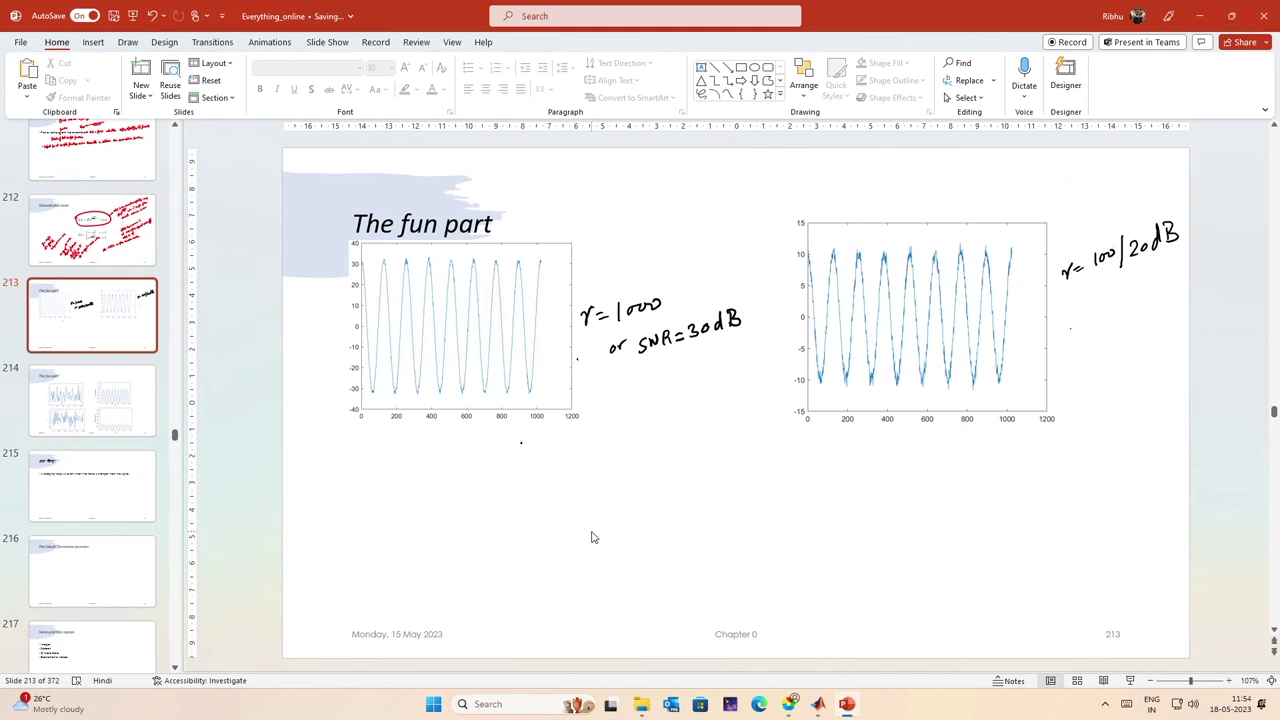
# Step: Paste the γ=10 plot shrunk into slide 213's lower left, then add a new slide after it
pyautogui.hotkey('ctrl', 'v')
pyautogui.moveTo(486, 180); pyautogui.dragTo(422, 481)
pyautogui.click(740, 523)
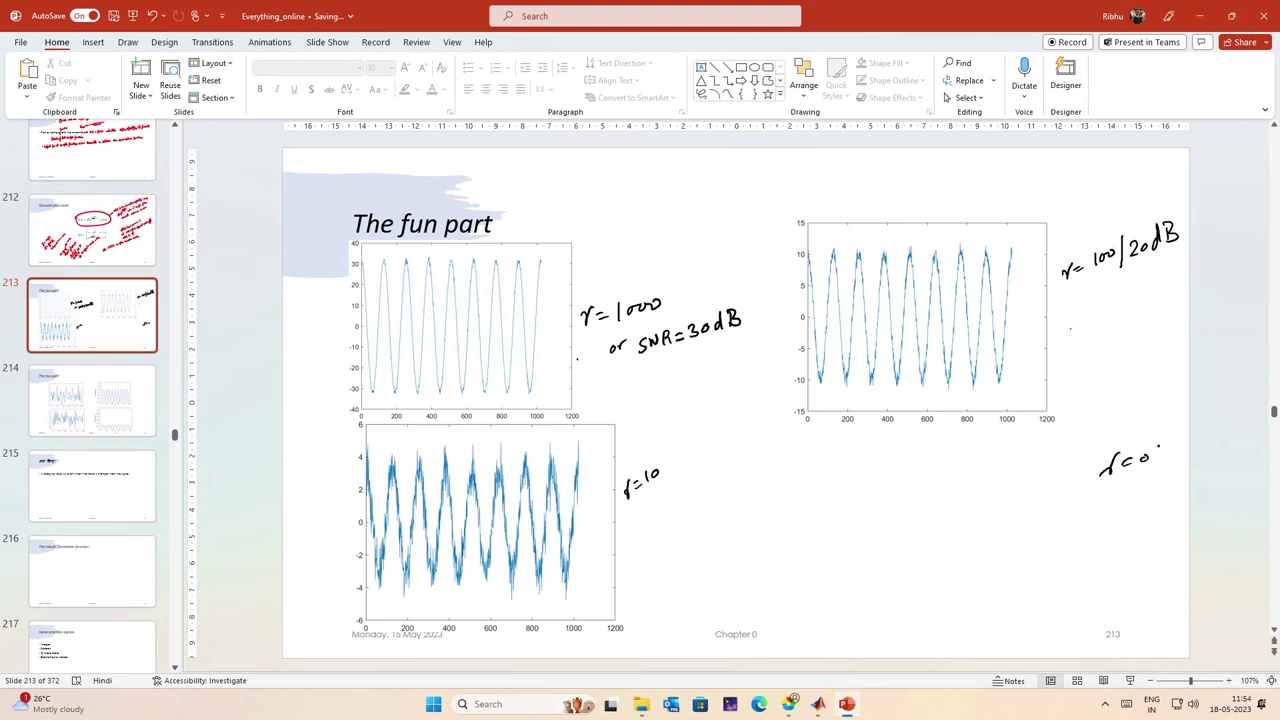
pyautogui.click(141, 82)
# Step: Change gamma from 10 to 1, rerun the script, and bring up the Figure 1 plot
pyautogui.moveTo(818, 704)
pyautogui.click(821, 632)
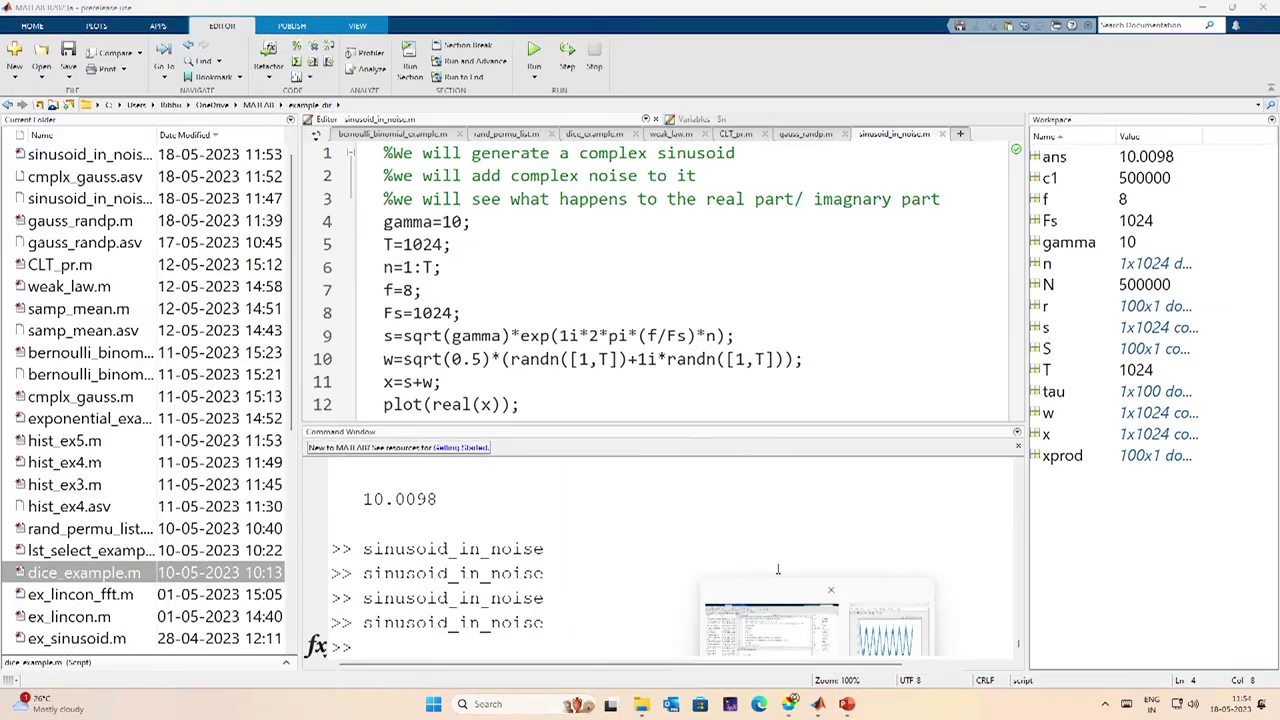
pyautogui.press('Delete')
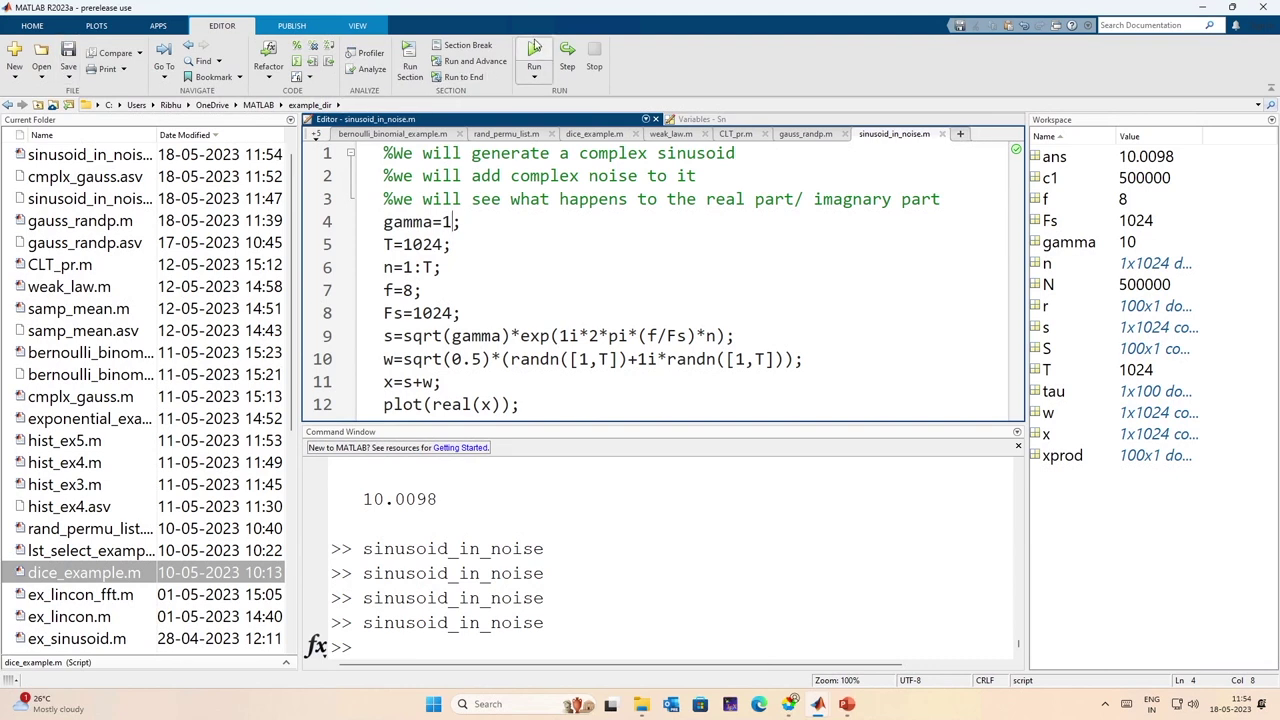
pyautogui.click(538, 56)
pyautogui.click(538, 56)
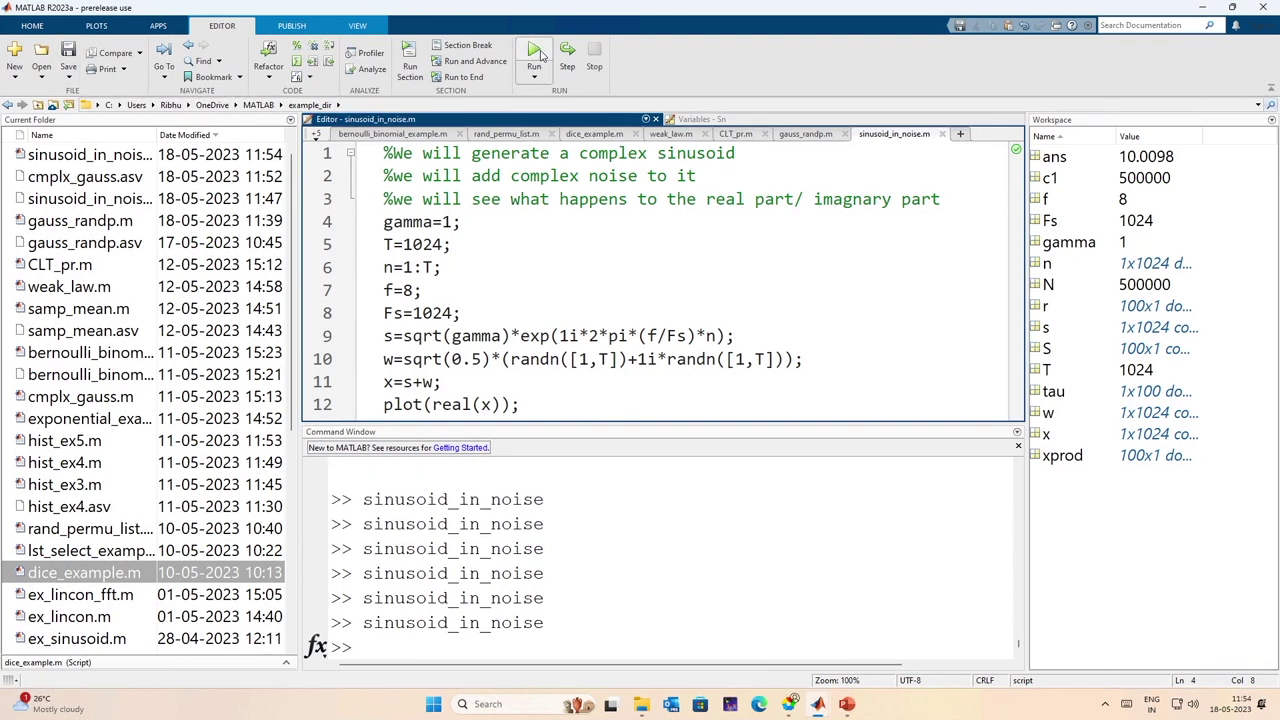
pyautogui.moveTo(826, 703)
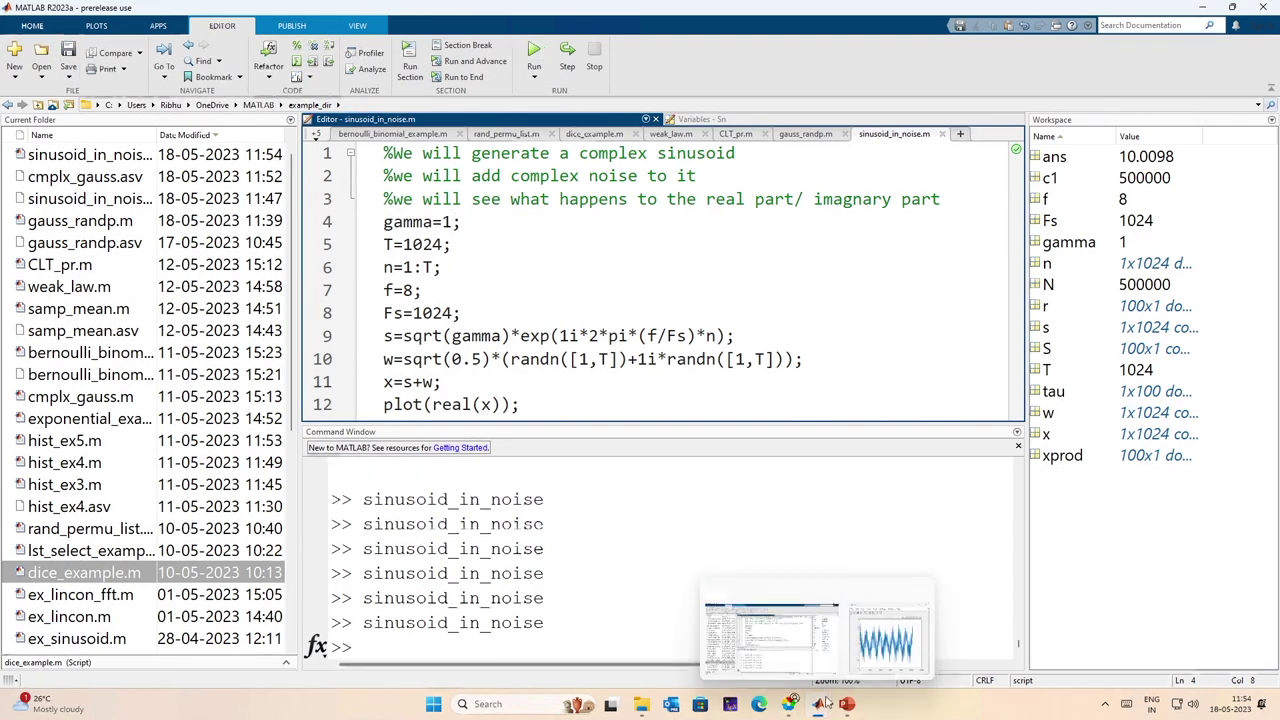
pyautogui.click(872, 630)
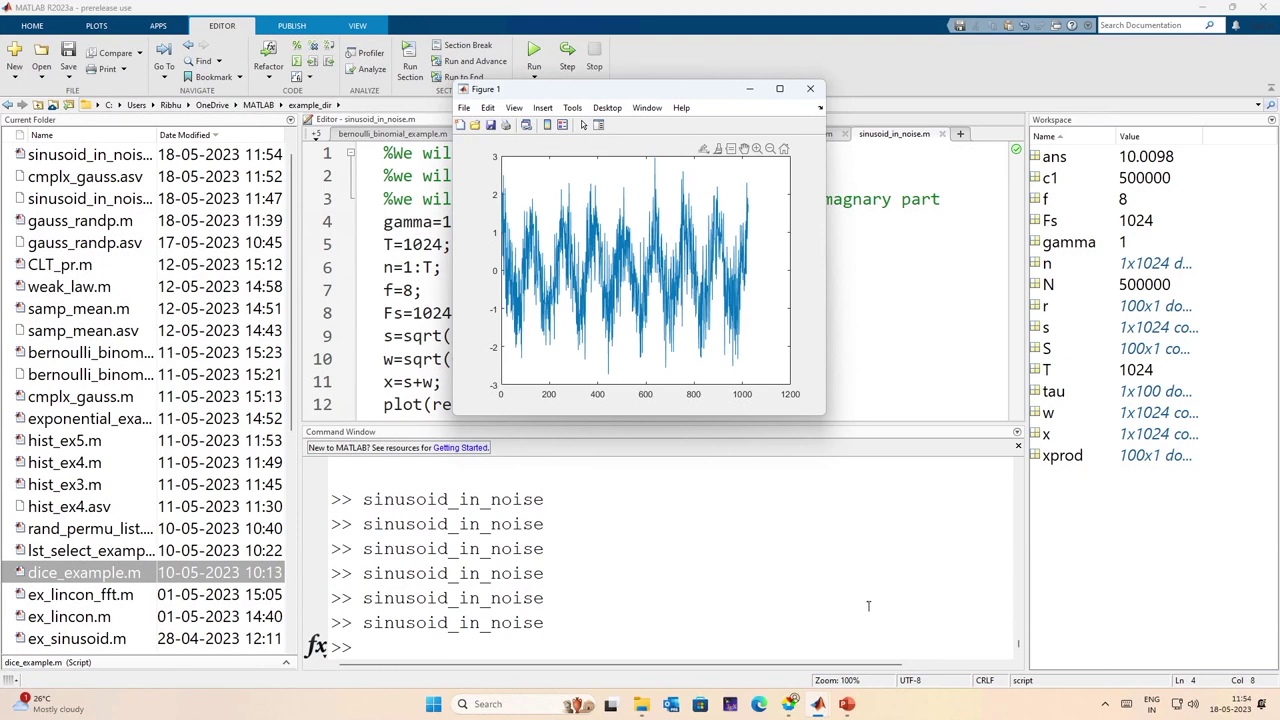
pyautogui.click(846, 703)
# Step: Paste the copied plot into slide 213's lower-right spot and recopy Figure 1 as an image
pyautogui.click(118, 314)
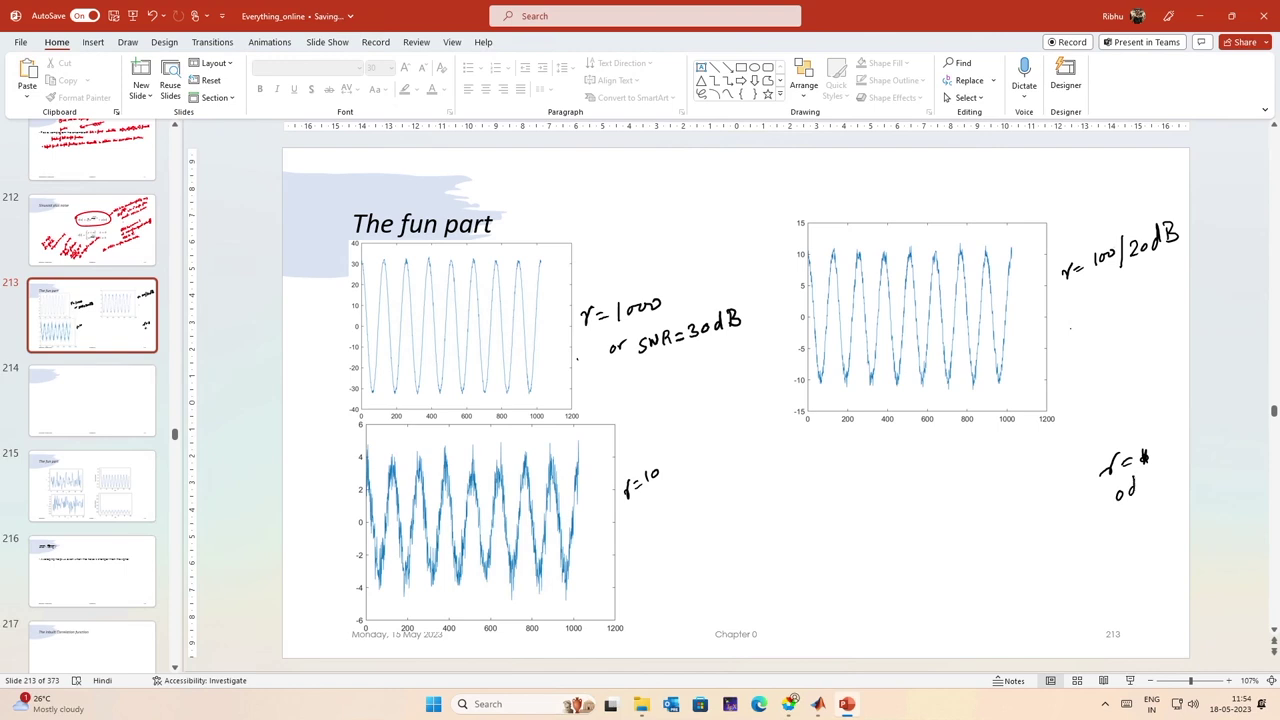
pyautogui.hotkey('ctrl', 'v')
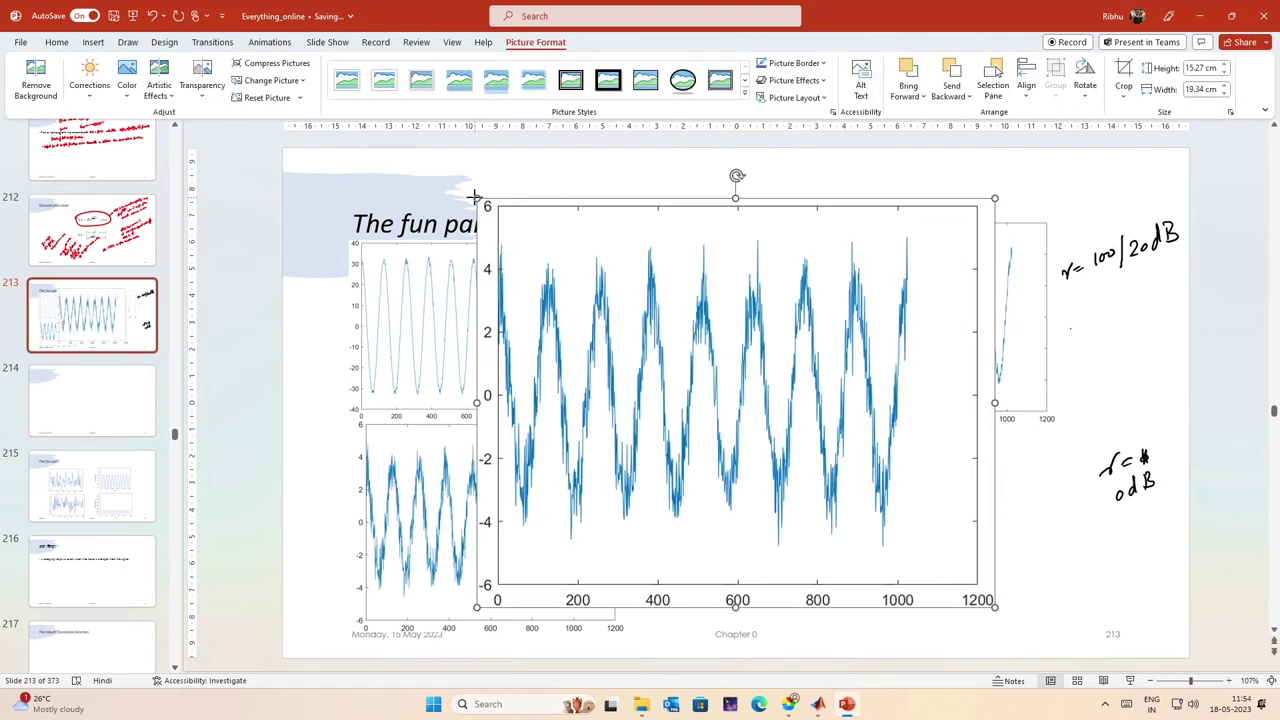
pyautogui.moveTo(476, 197); pyautogui.dragTo(842, 502)
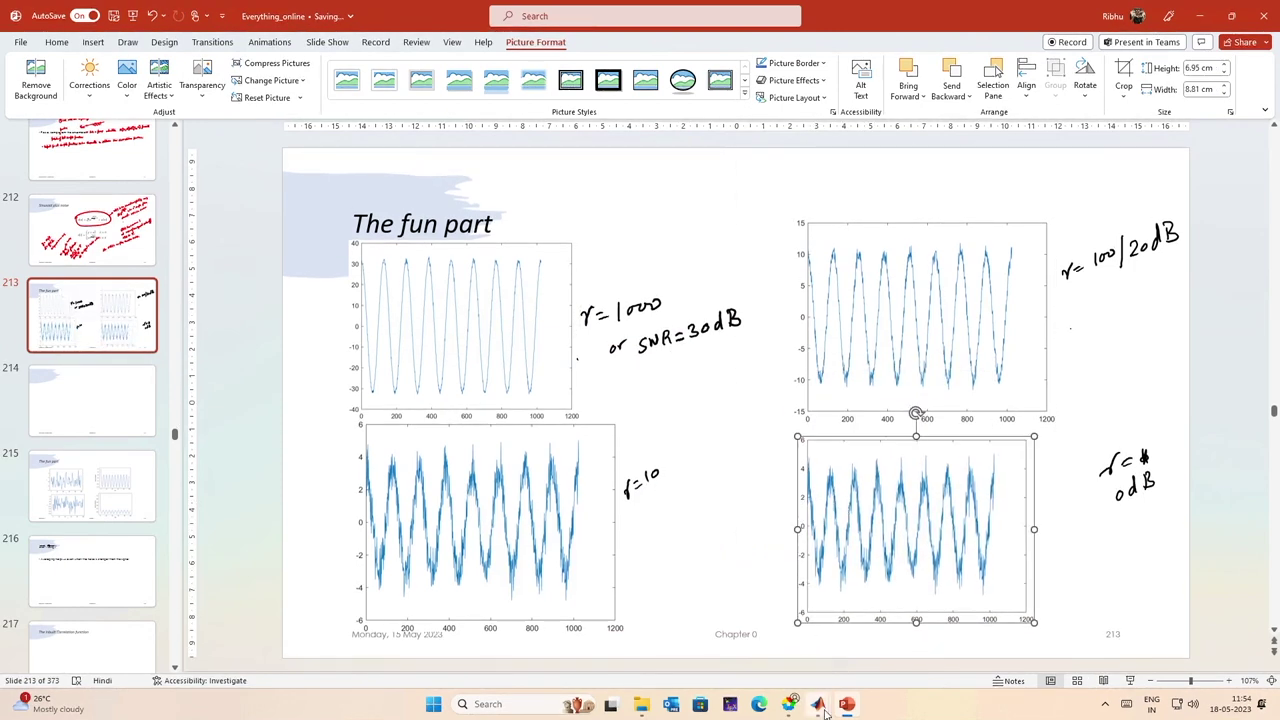
pyautogui.moveTo(820, 706)
pyautogui.click(893, 640)
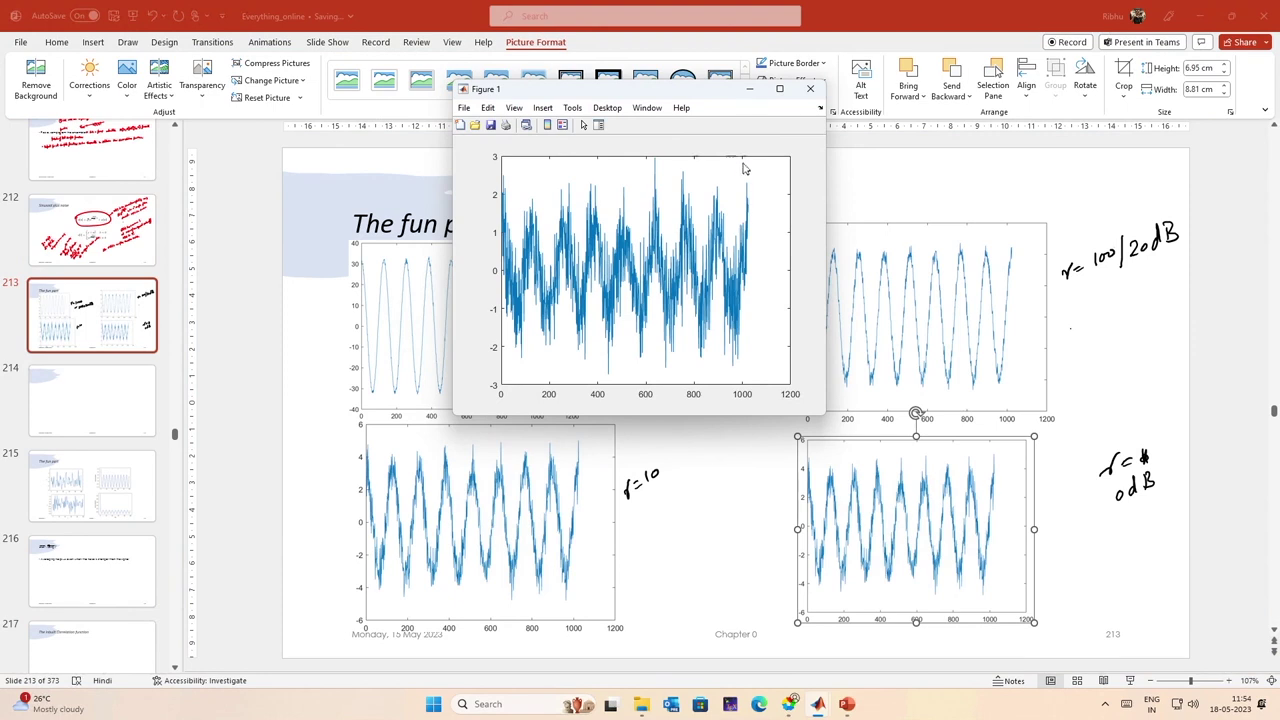
pyautogui.moveTo(708, 150)
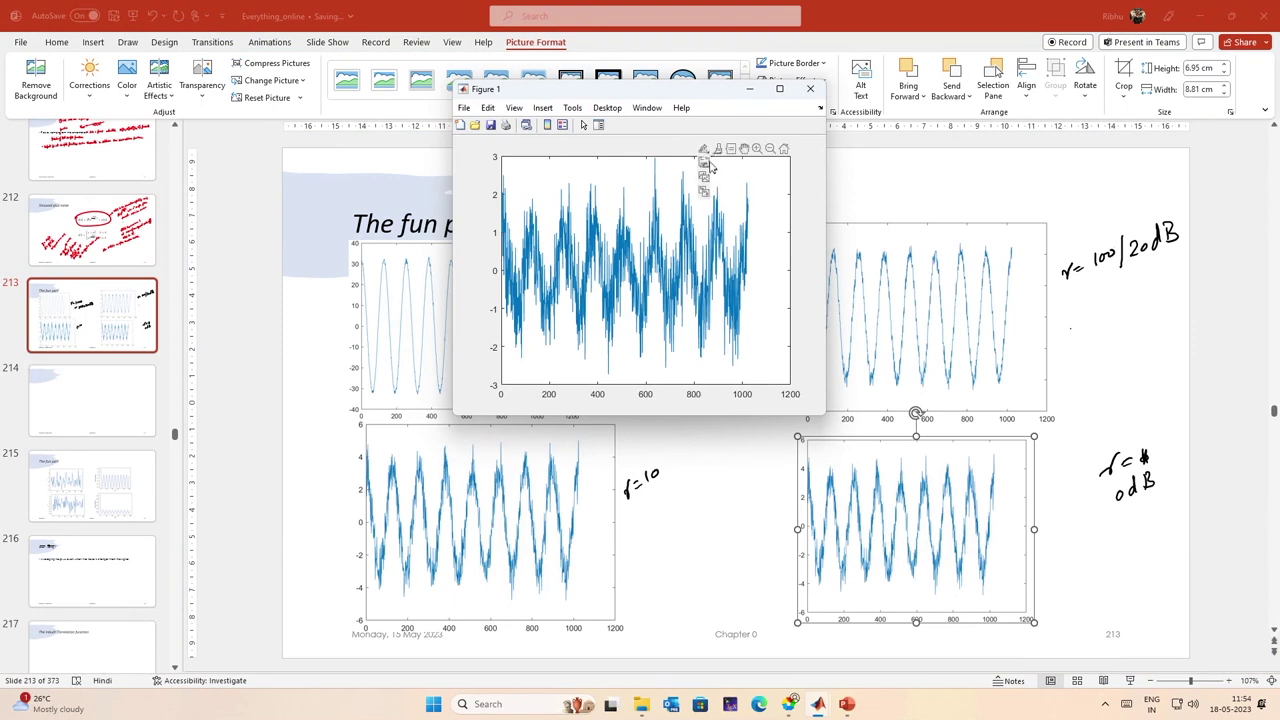
pyautogui.click(902, 486)
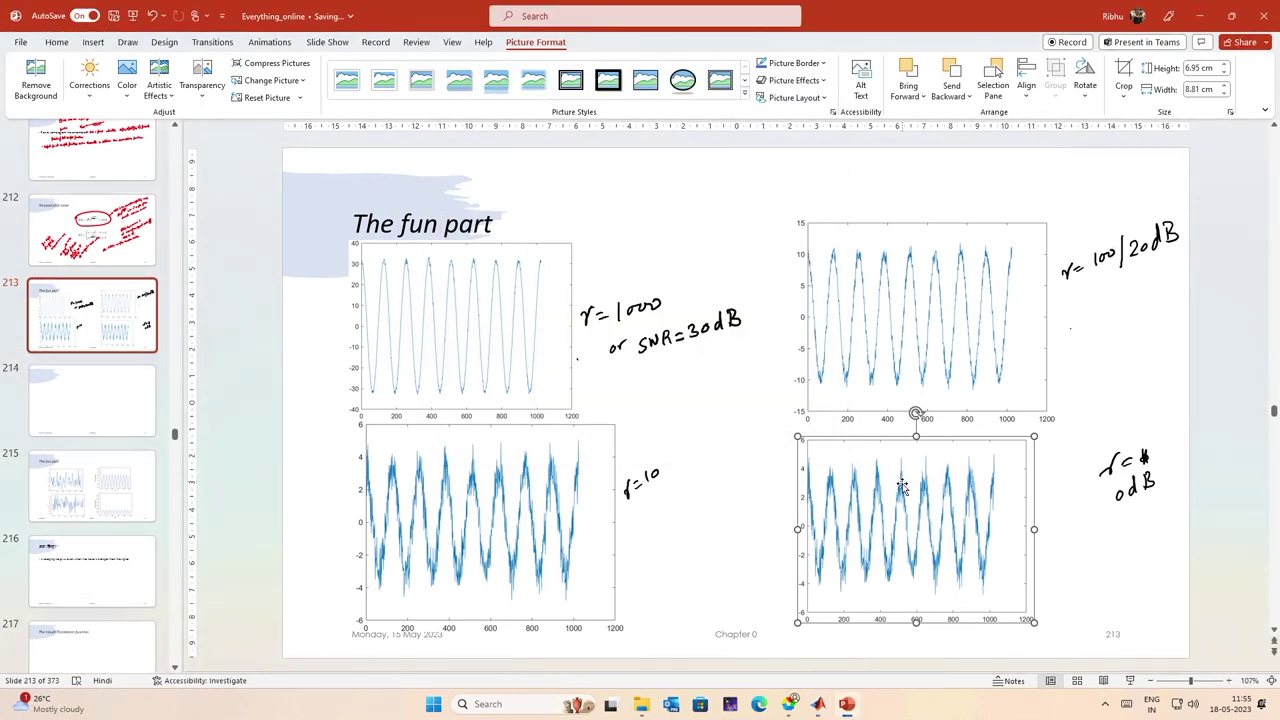
# Step: Replace it with the γ=1 plot, shrunk to half size beside the 0 dB note
pyautogui.press('Delete')
pyautogui.hotkey('ctrl', 'v')
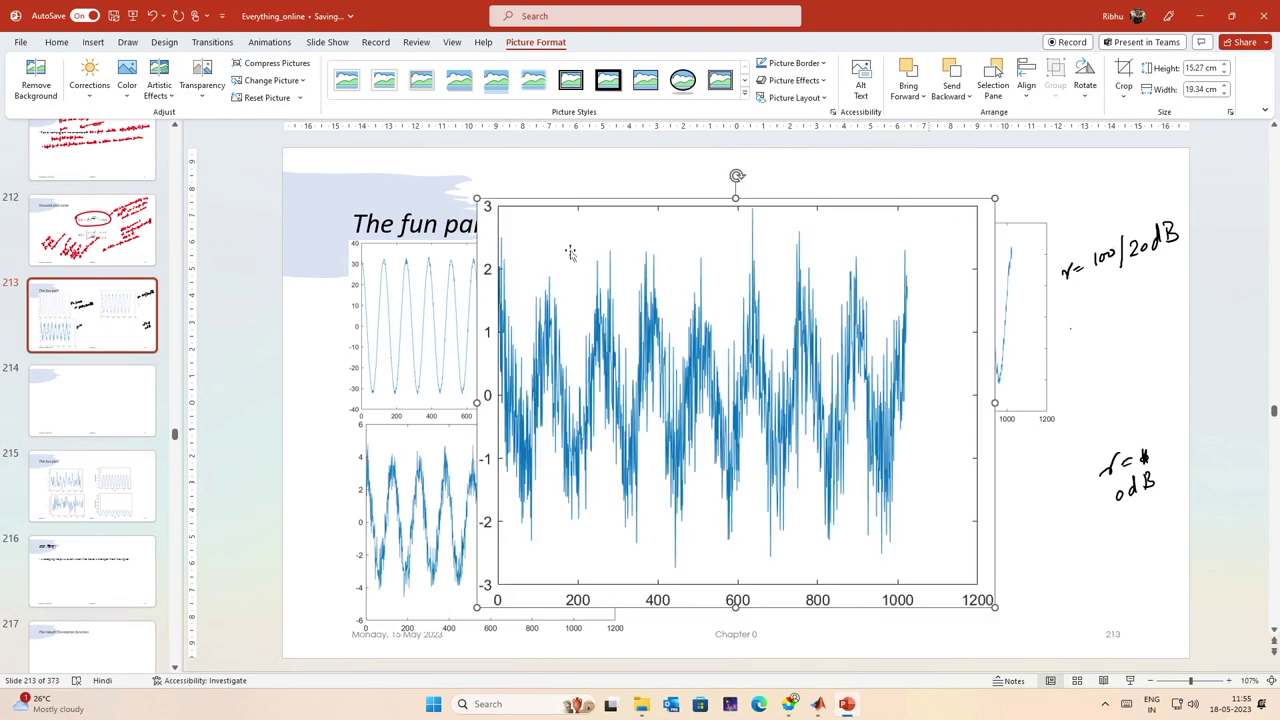
pyautogui.moveTo(478, 193); pyautogui.dragTo(750, 430)
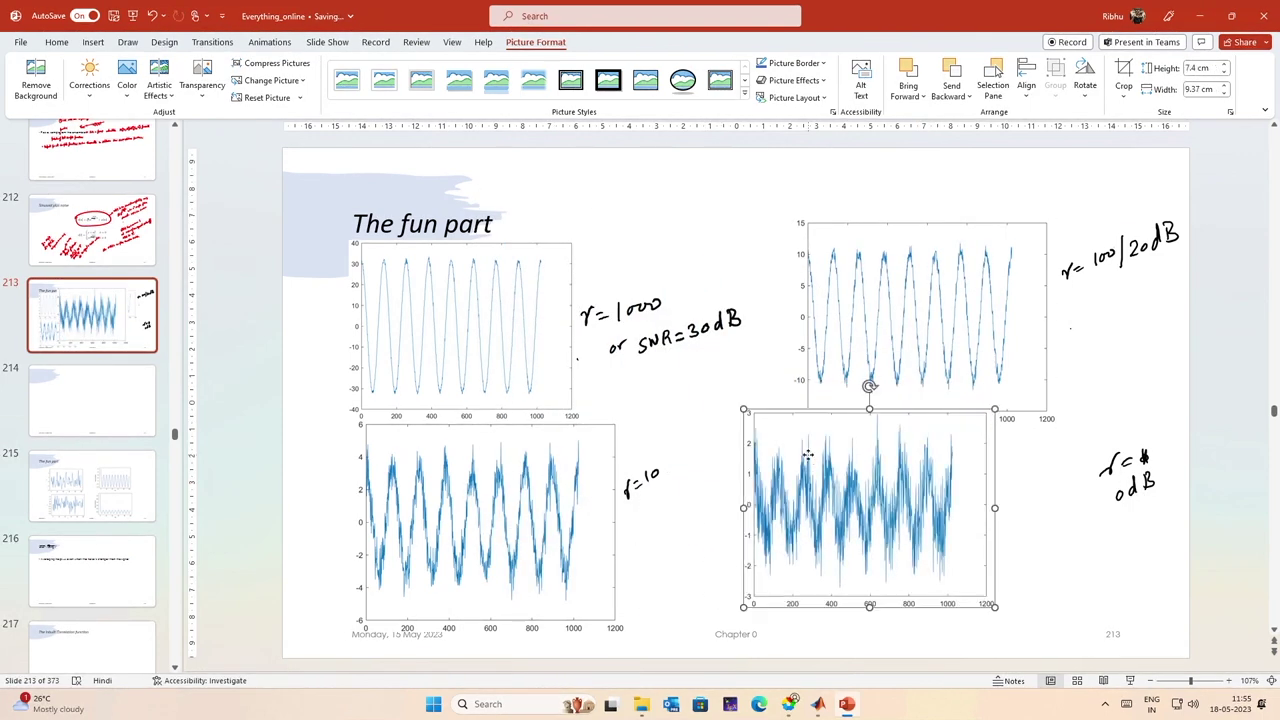
pyautogui.moveTo(809, 474); pyautogui.dragTo(881, 488)
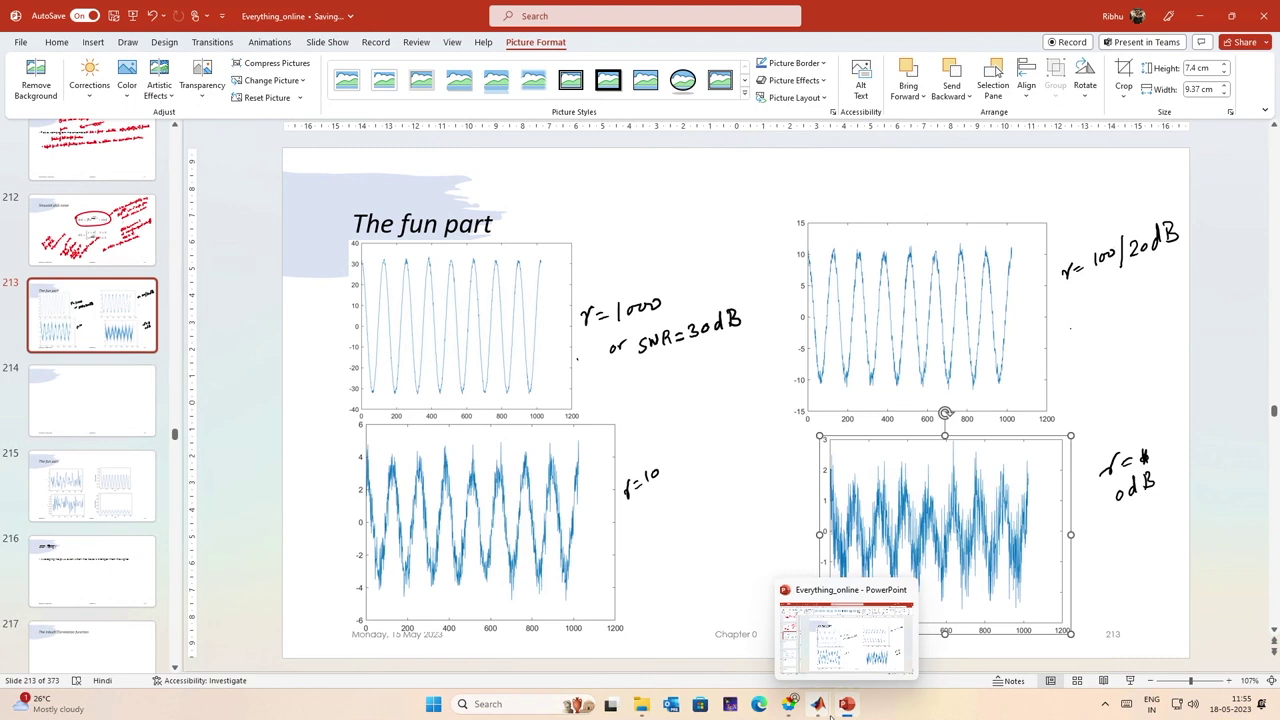
pyautogui.moveTo(818, 704)
pyautogui.click(793, 646)
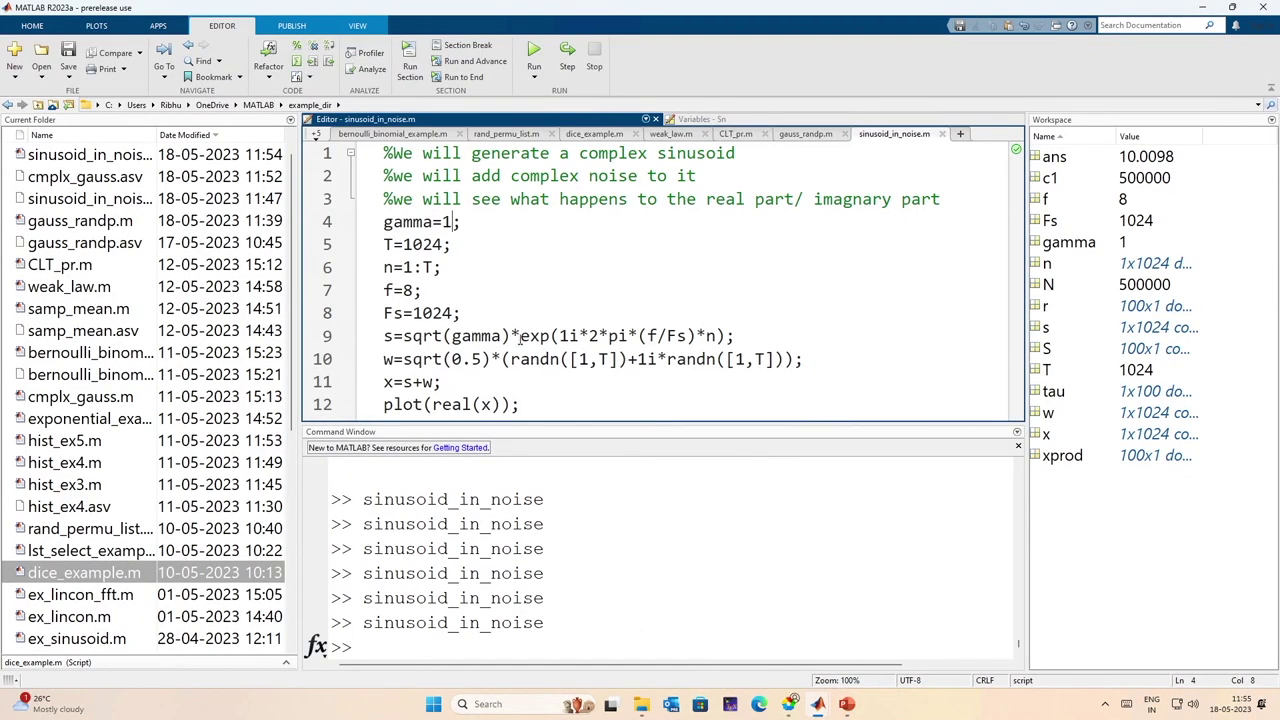
# Step: Change gamma from 1 to 0.1, save the script, and rerun it
pyautogui.press('BackSpace')
pyautogui.write('.')
pyautogui.hotkey('ctrl', 's')
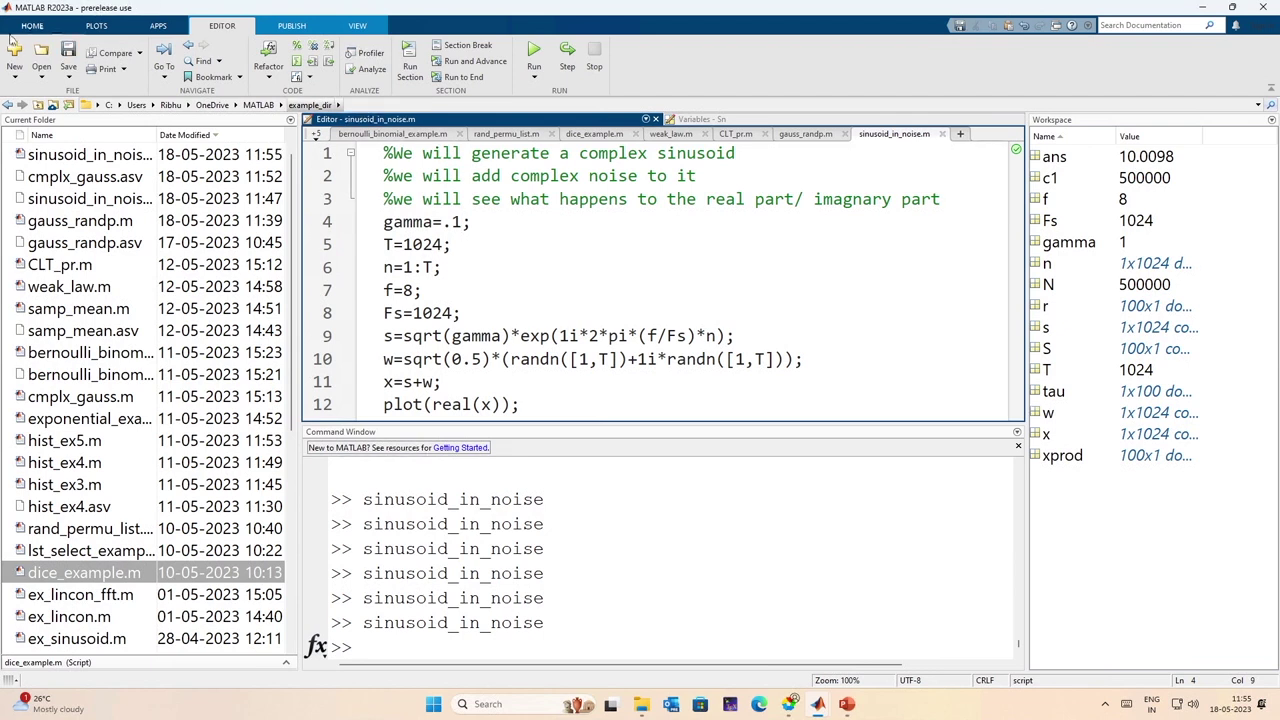
pyautogui.click(538, 53)
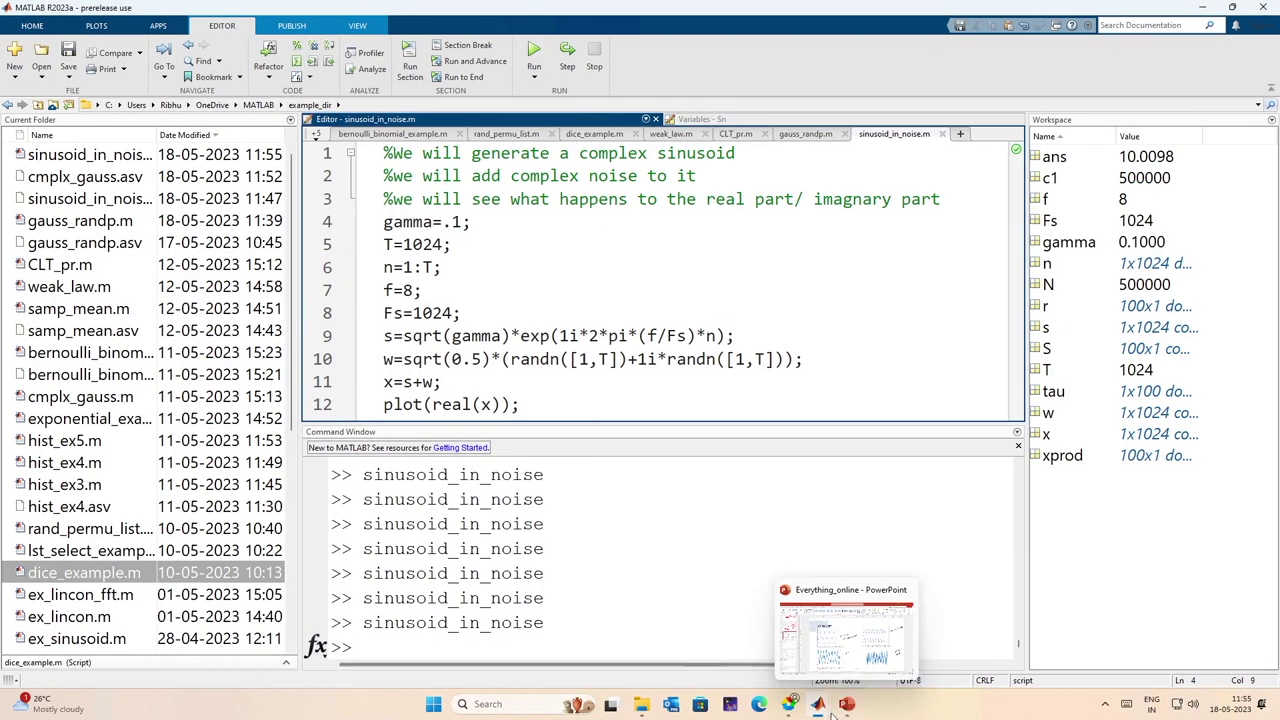
# Step: Copy the noise-dominated γ=0.1 Figure 1 plot as an image for the presentation
pyautogui.moveTo(820, 704)
pyautogui.click(871, 636)
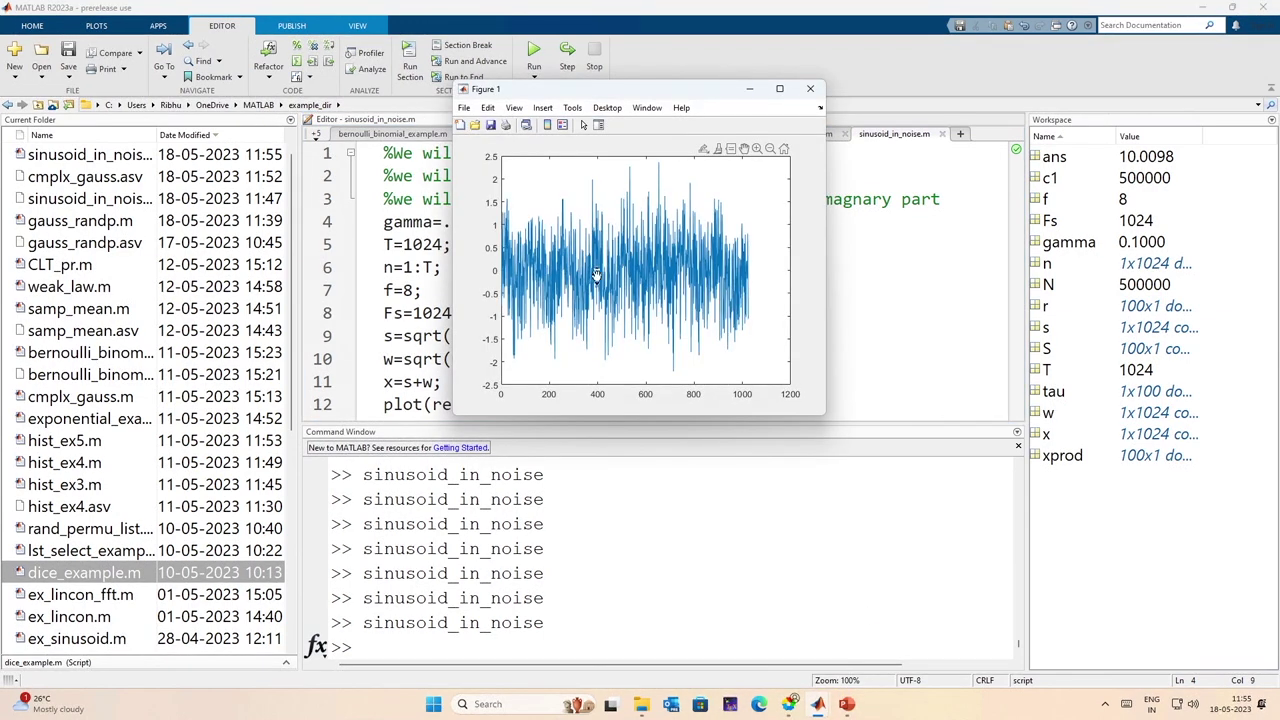
pyautogui.moveTo(705, 148)
pyautogui.click(750, 88)
pyautogui.moveTo(817, 704)
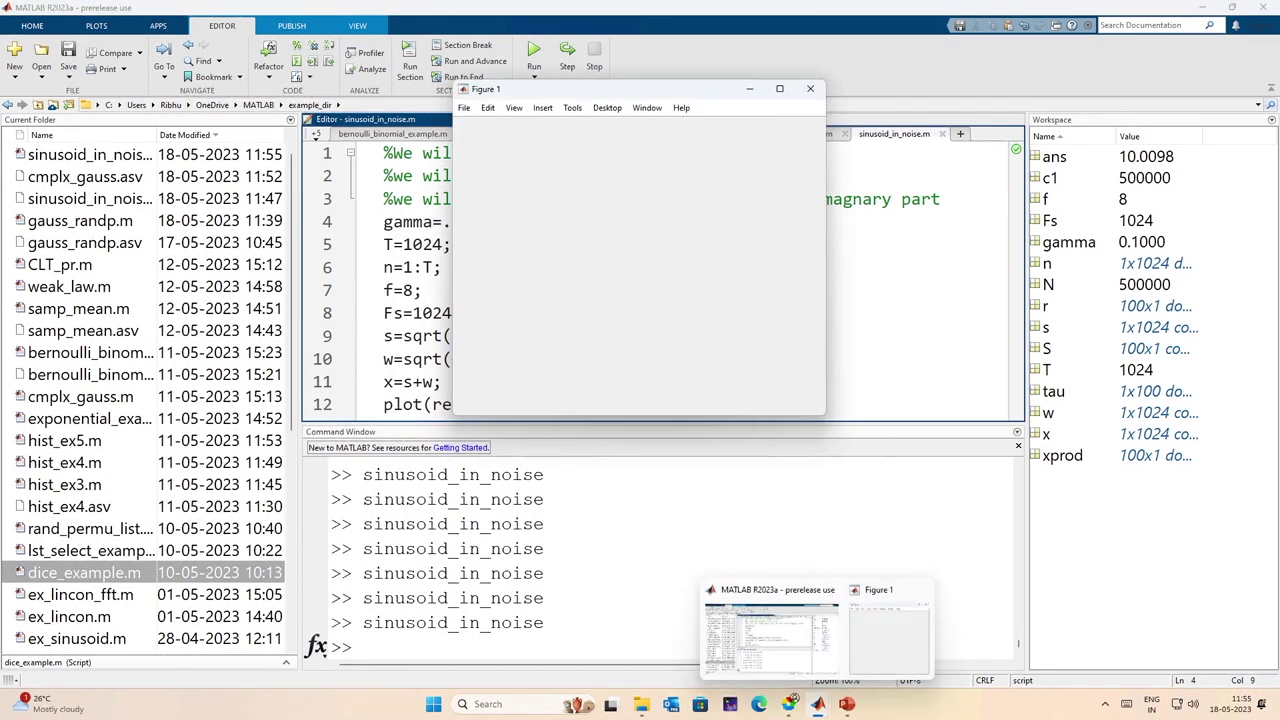
pyautogui.click(893, 635)
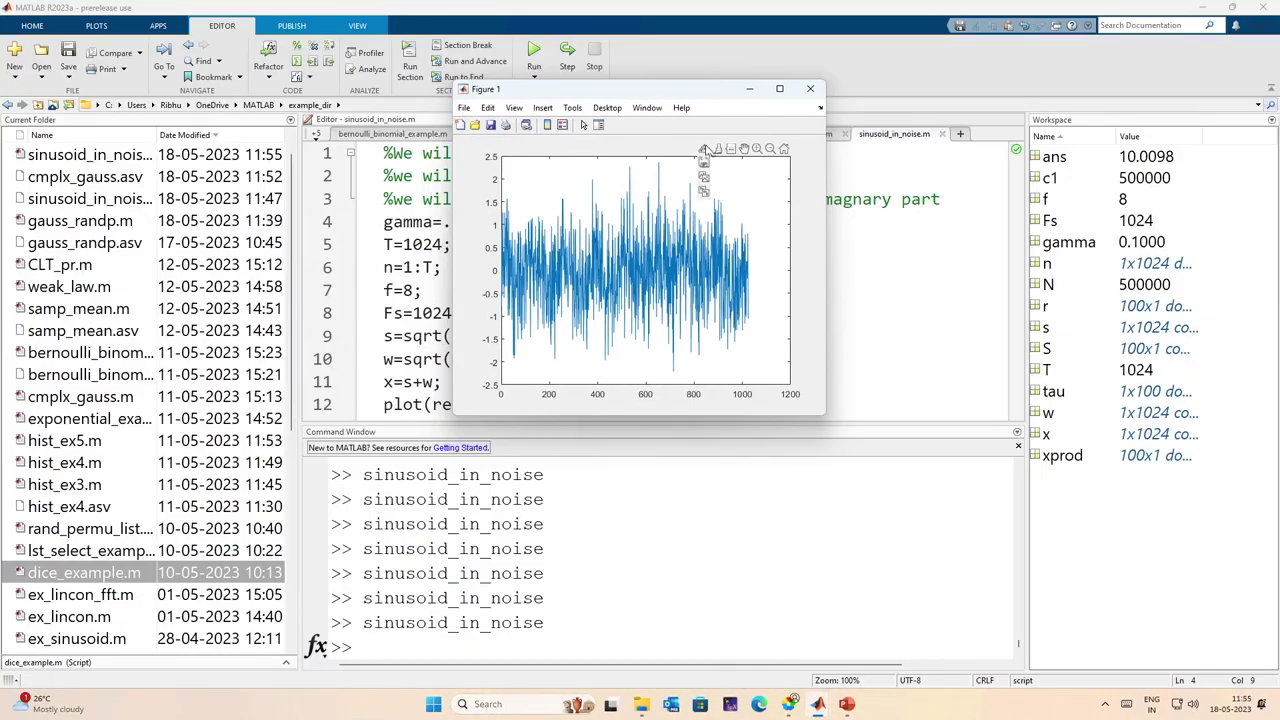
pyautogui.click(705, 183)
pyautogui.click(847, 704)
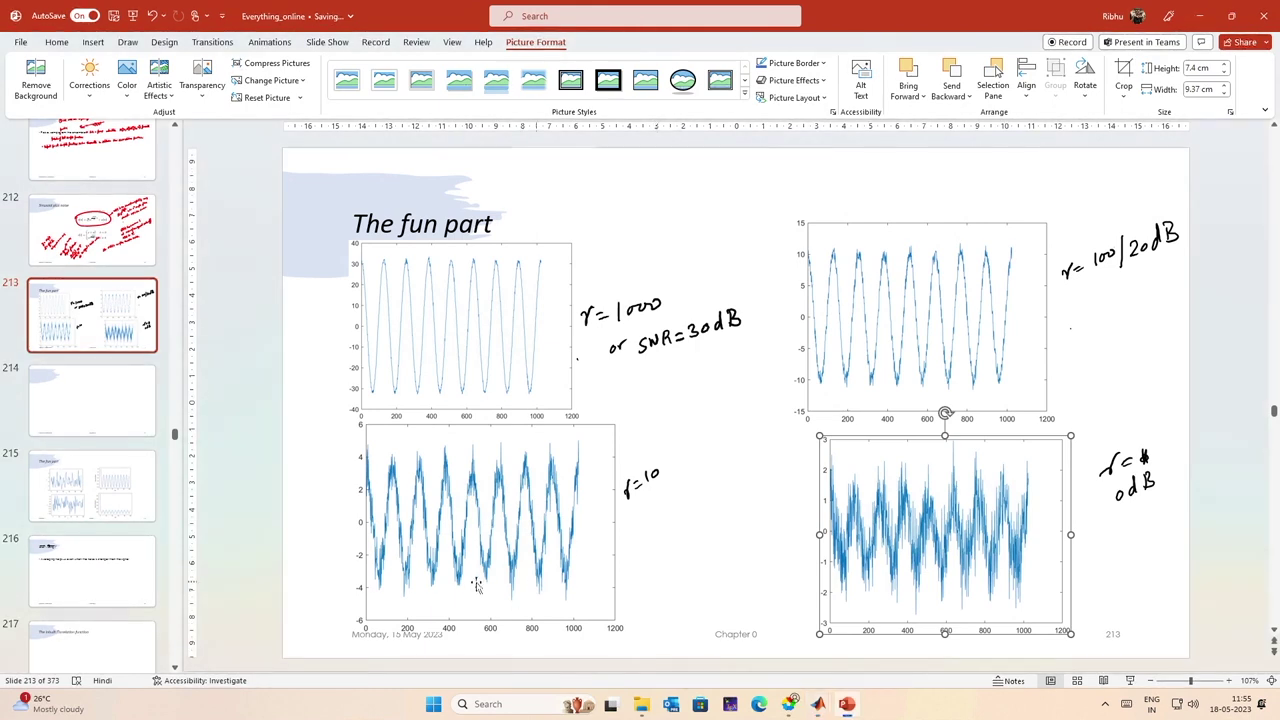
# Step: Paste the γ=0.1 noise plot onto blank slide 214, then bring up slide 215, The fun part
pyautogui.click(122, 414)
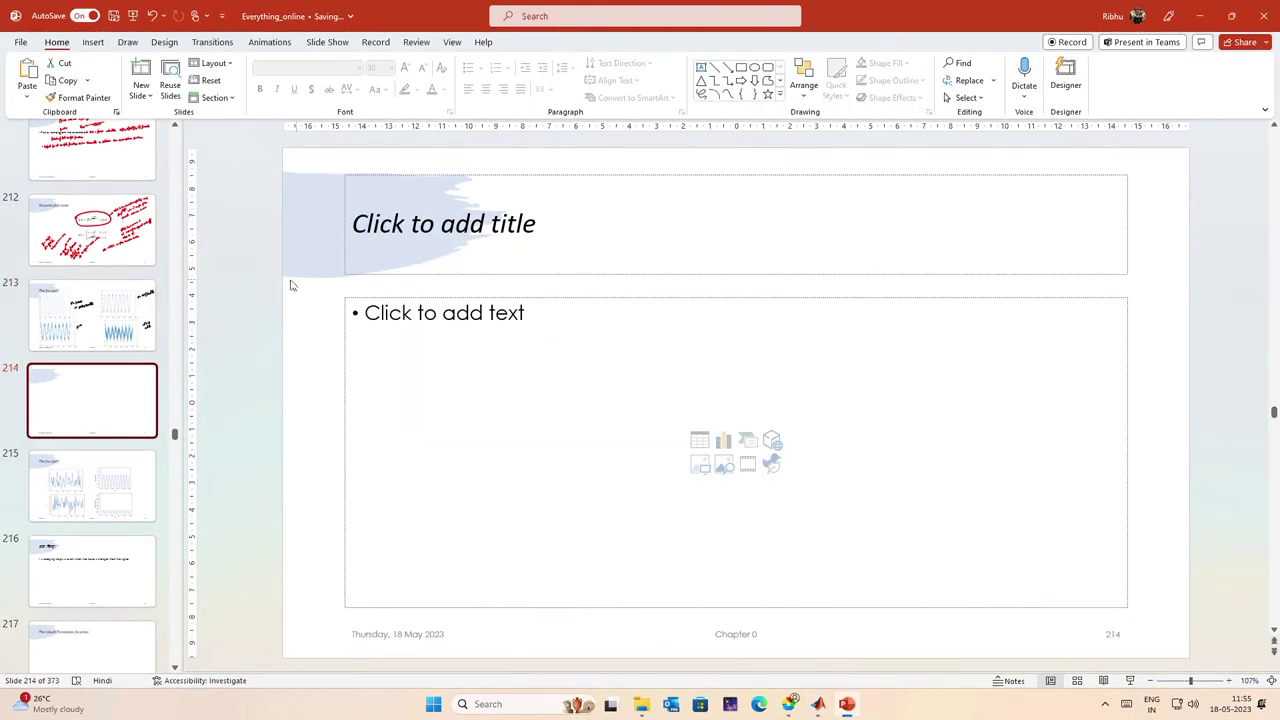
pyautogui.hotkey('ctrl', 'v')
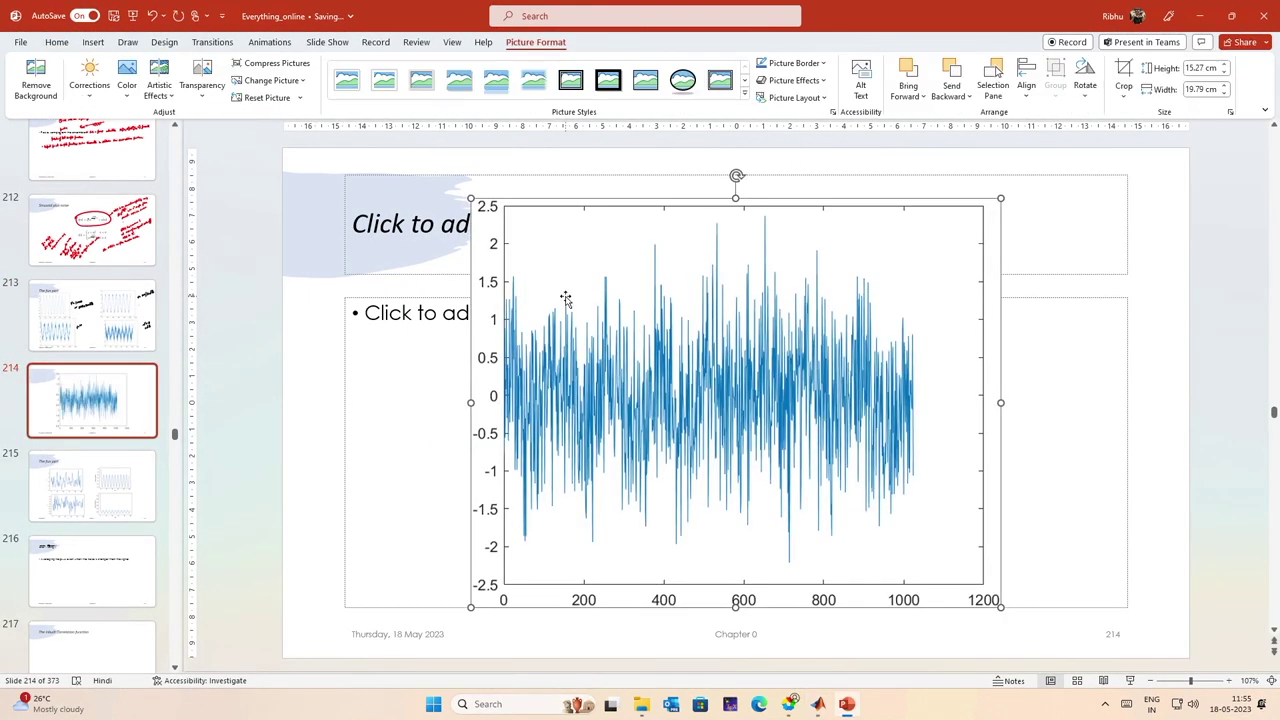
pyautogui.click(1208, 294)
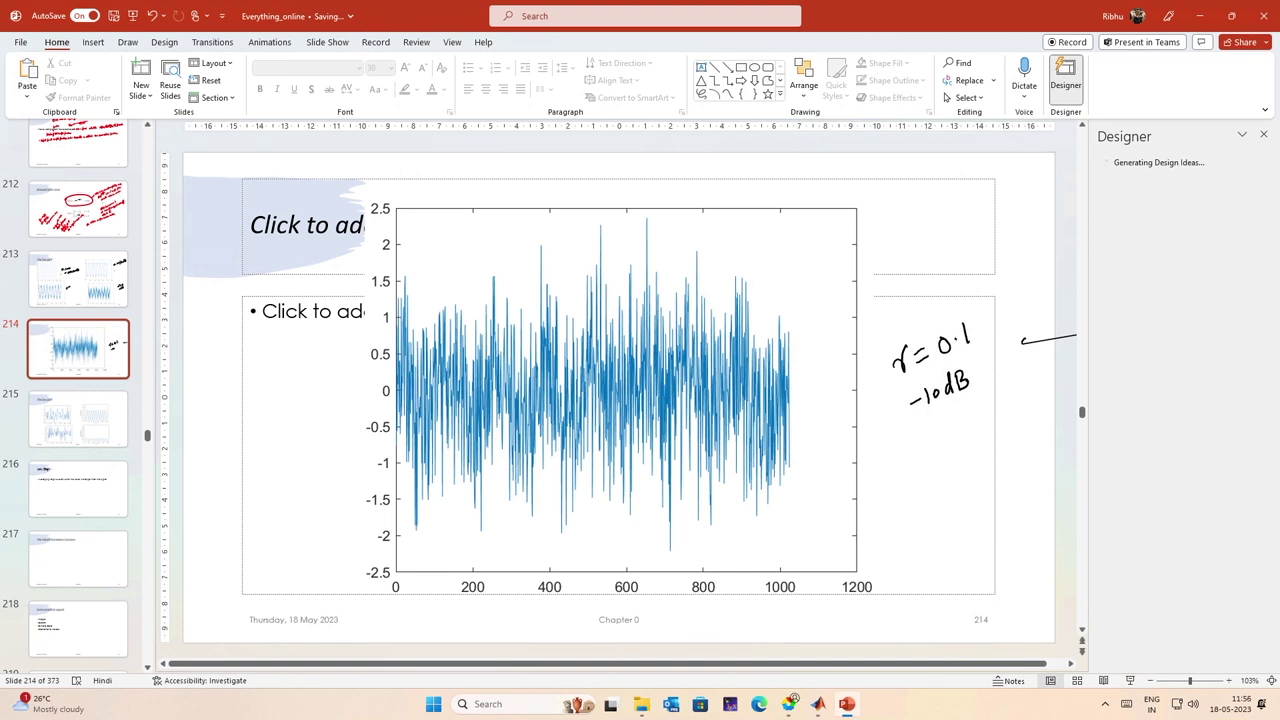
pyautogui.click(71, 419)
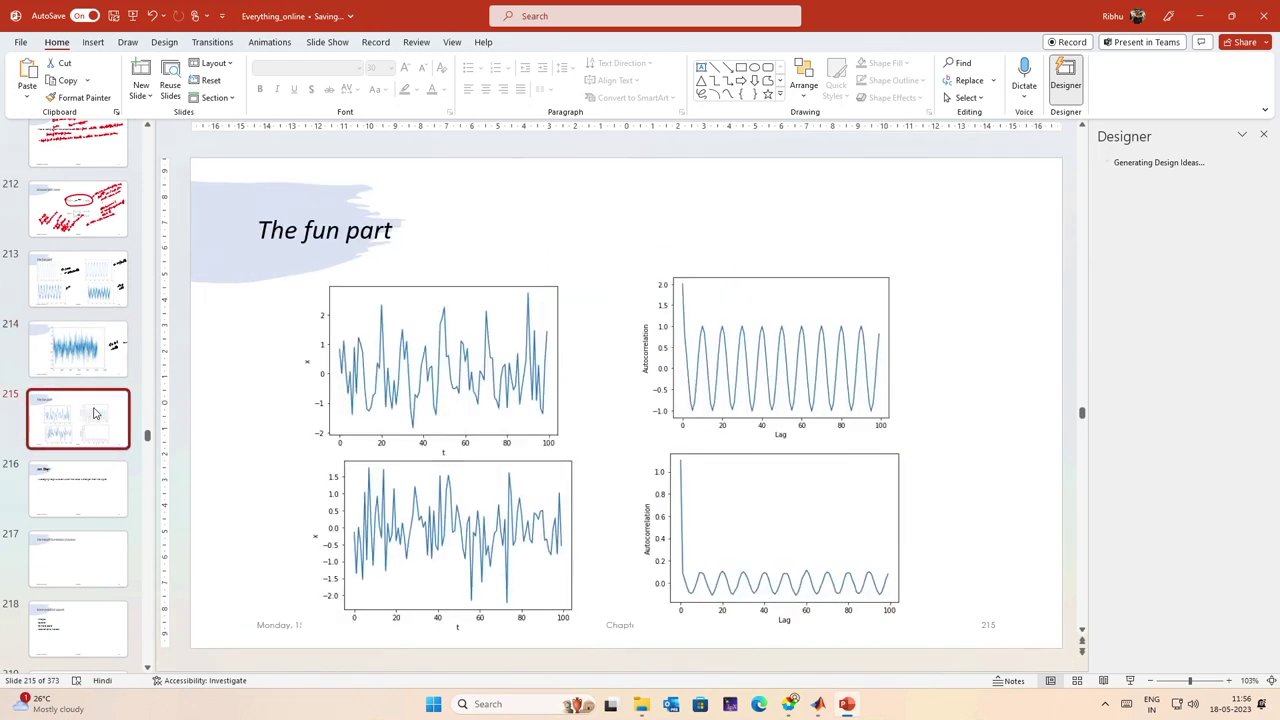
# Step: Delete The fun part slide and revisit the r[l] equation on slide 212
pyautogui.press('Delete')
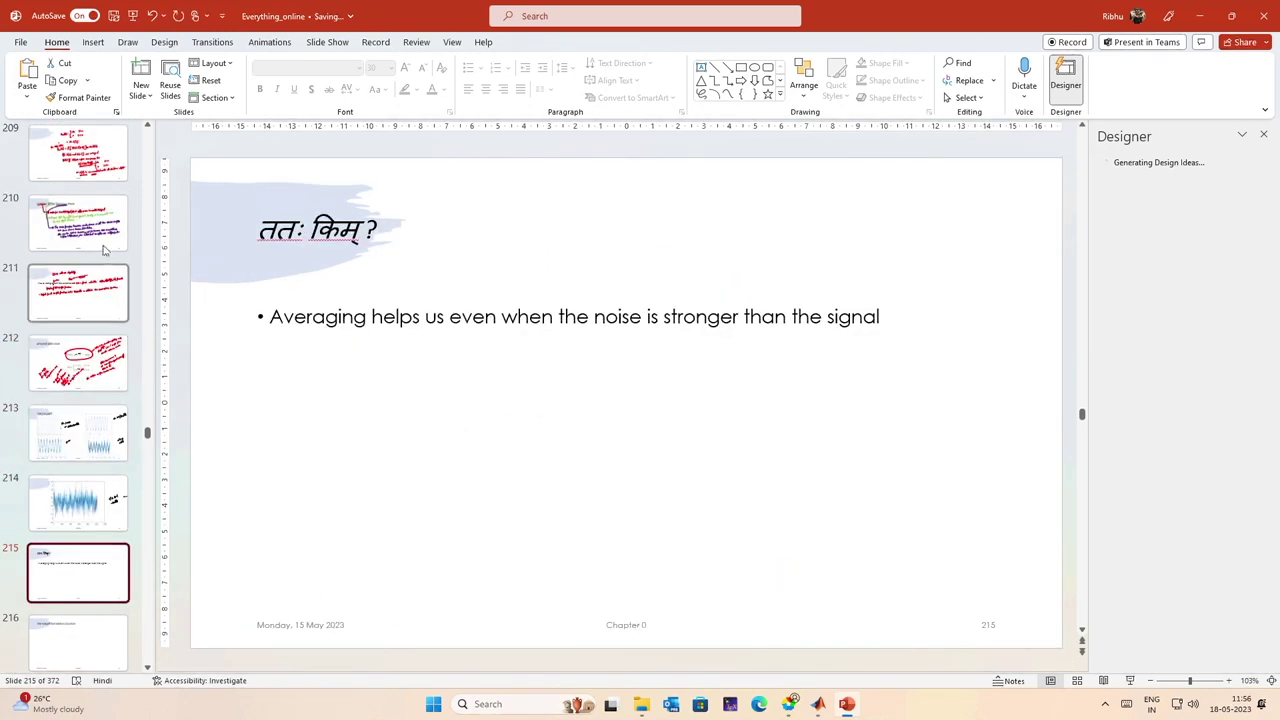
pyautogui.scroll(1, 104, 250)
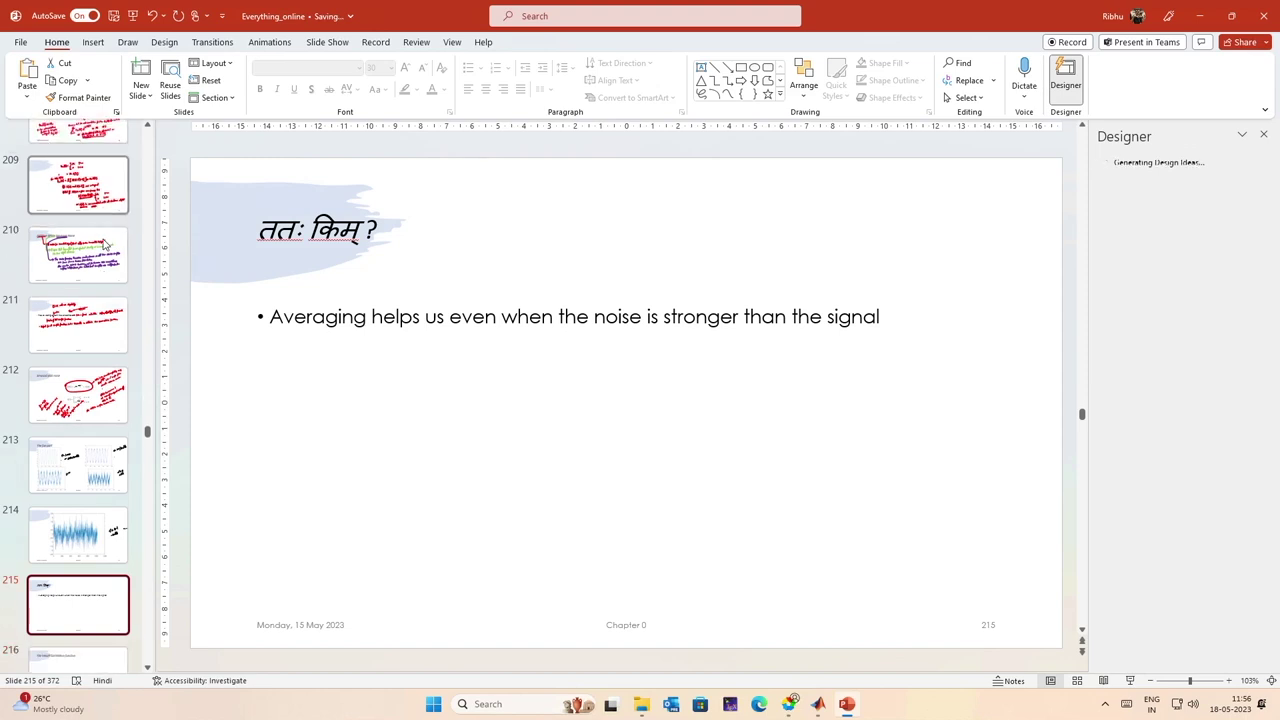
pyautogui.scroll(-1, 104, 243)
pyautogui.click(85, 376)
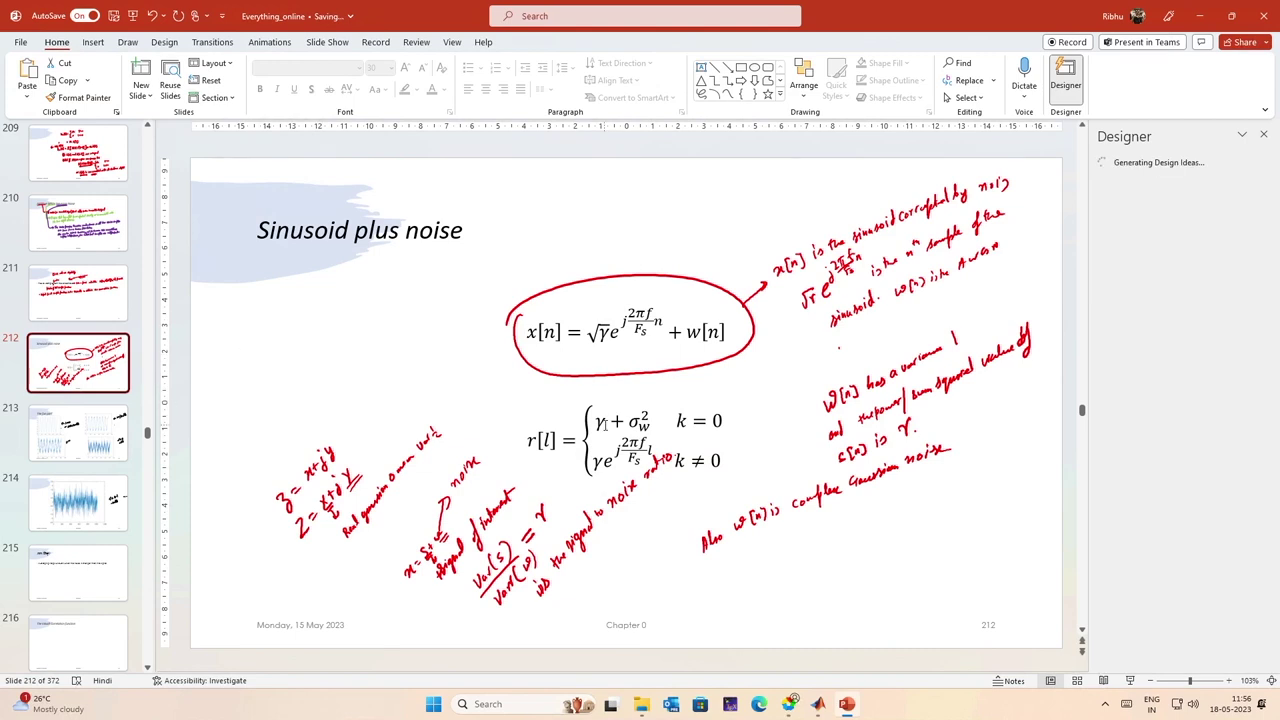
pyautogui.click(604, 424)
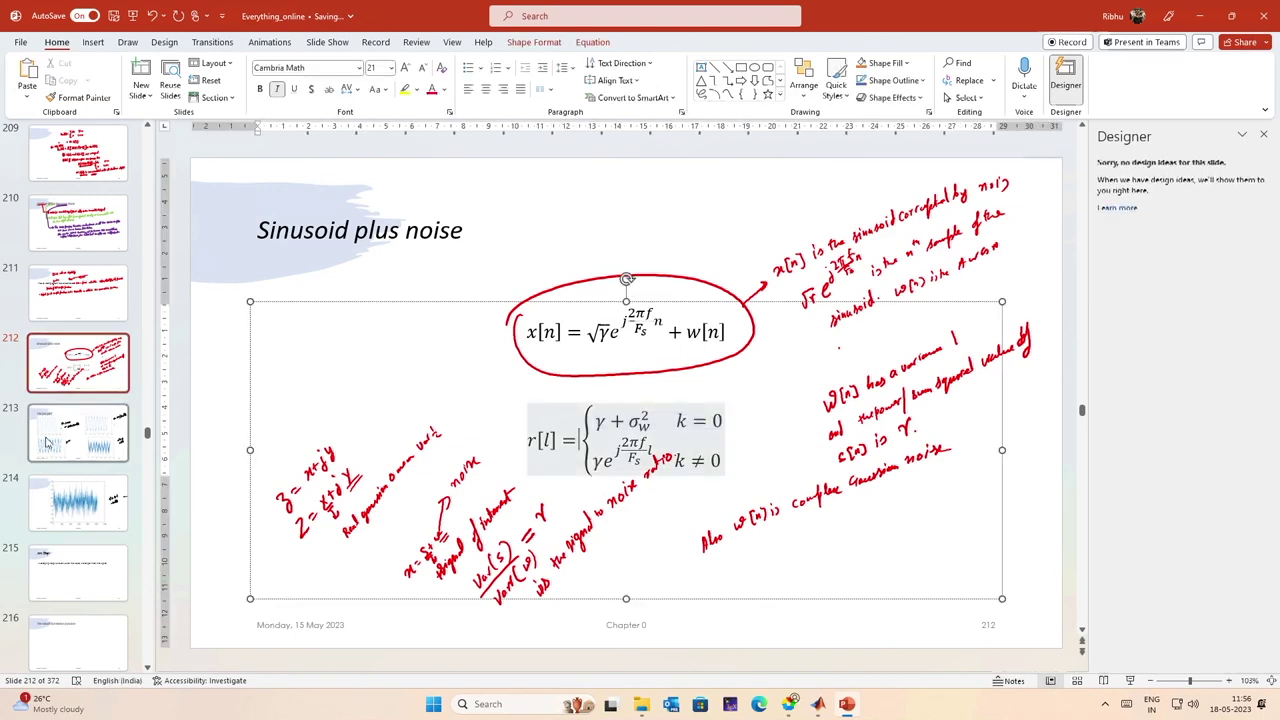
pyautogui.click(78, 500)
# Step: Insert a new blank slide after slide 214 and place the caret in its title
pyautogui.click(87, 590)
pyautogui.click(80, 440)
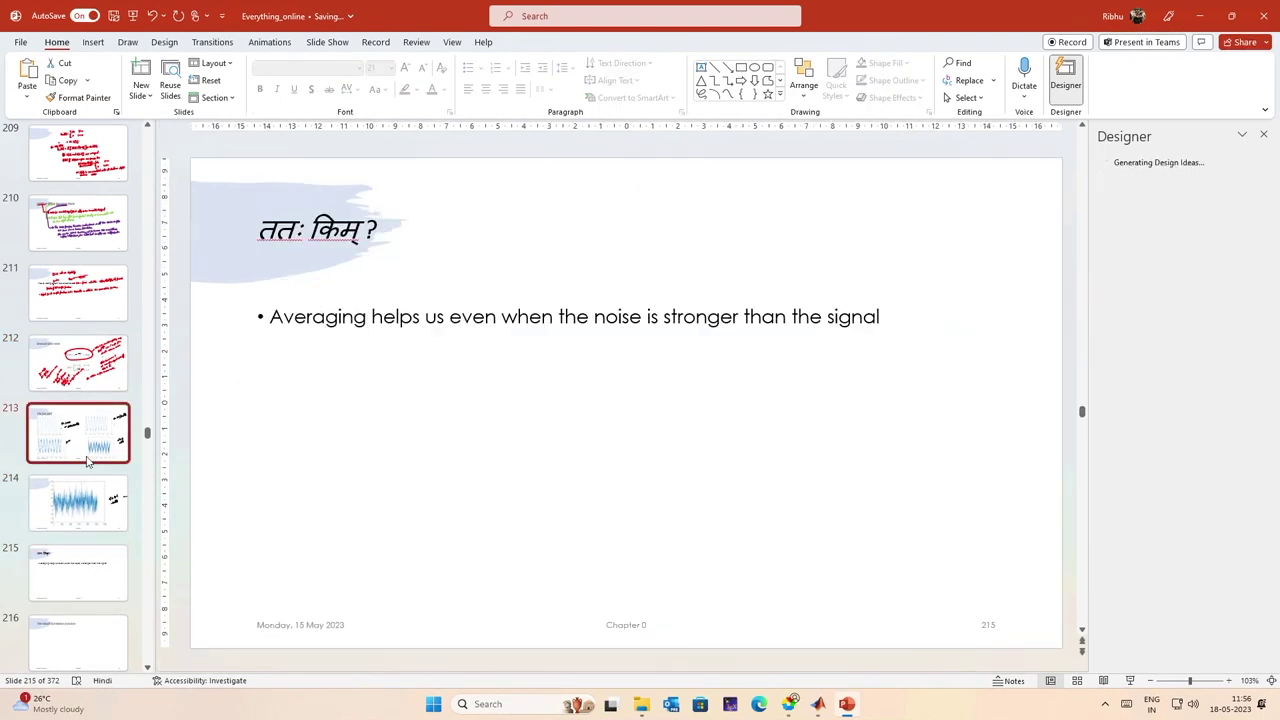
pyautogui.click(83, 510)
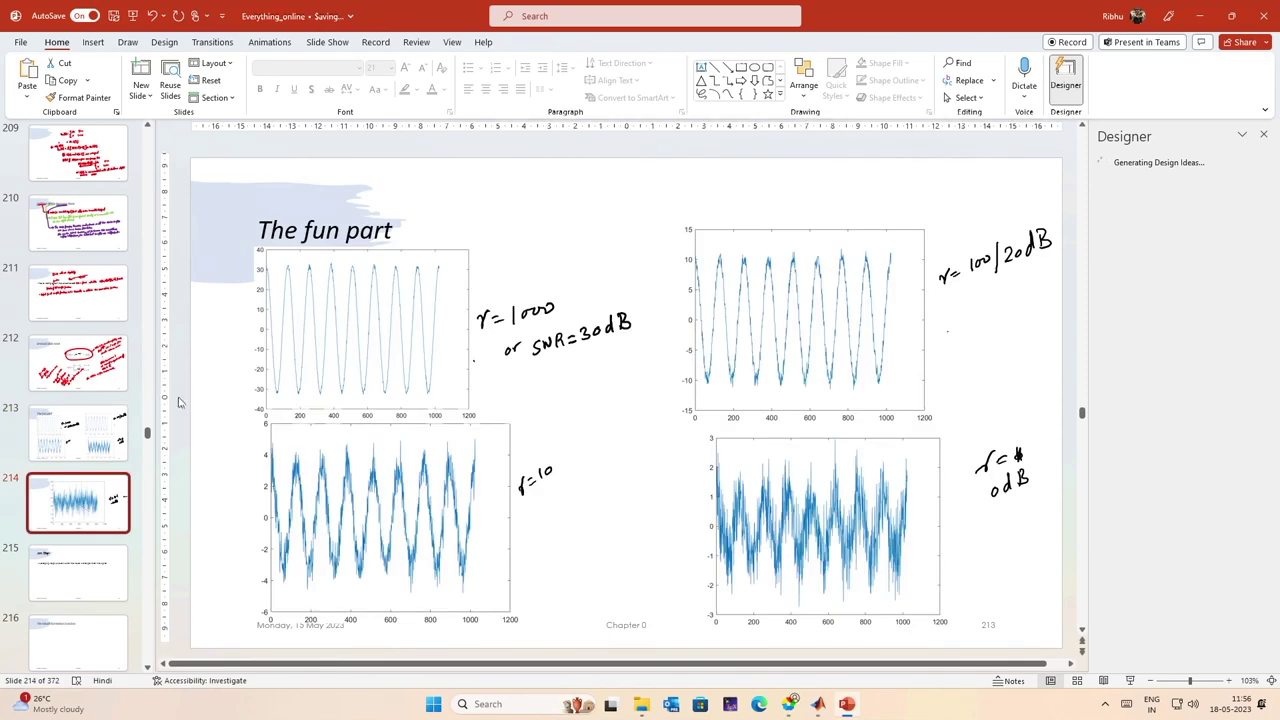
pyautogui.press('Return')
pyautogui.click(493, 205)
# Step: Title the new slide 'The autocorrelation' and select the r[l] equation body on slide 212
pyautogui.write('The ')
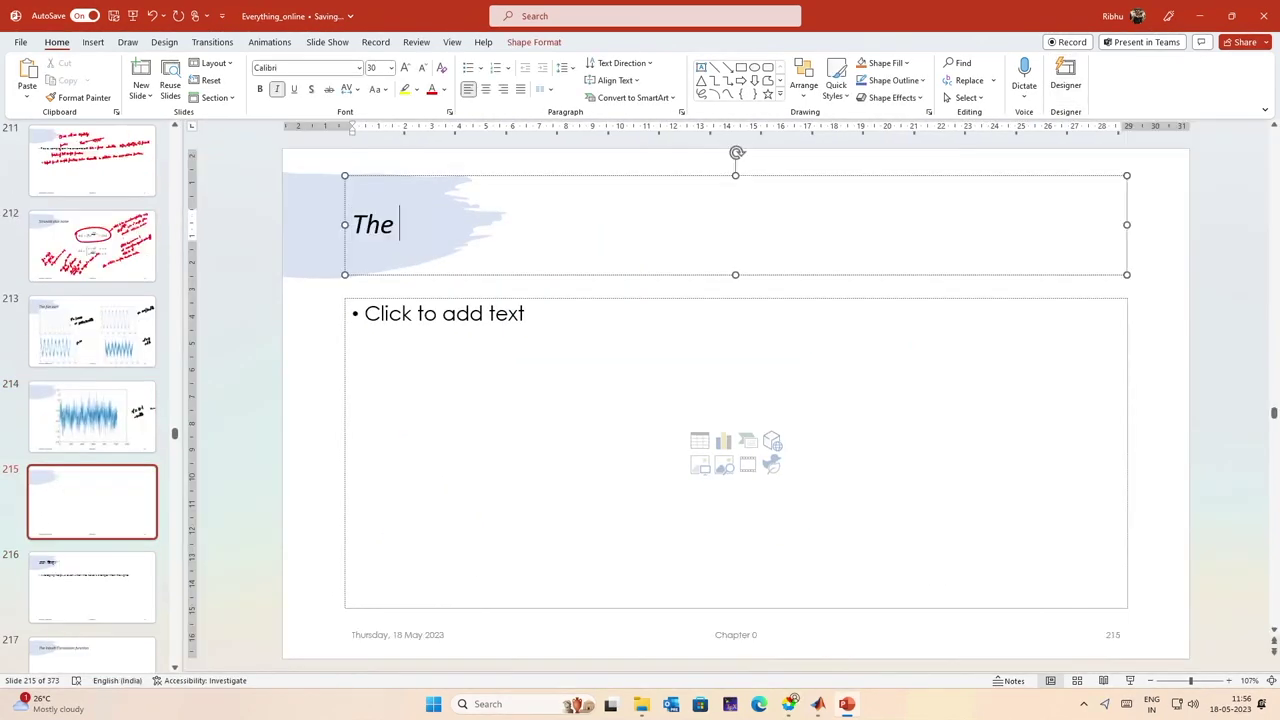
pyautogui.write('autocorrelation')
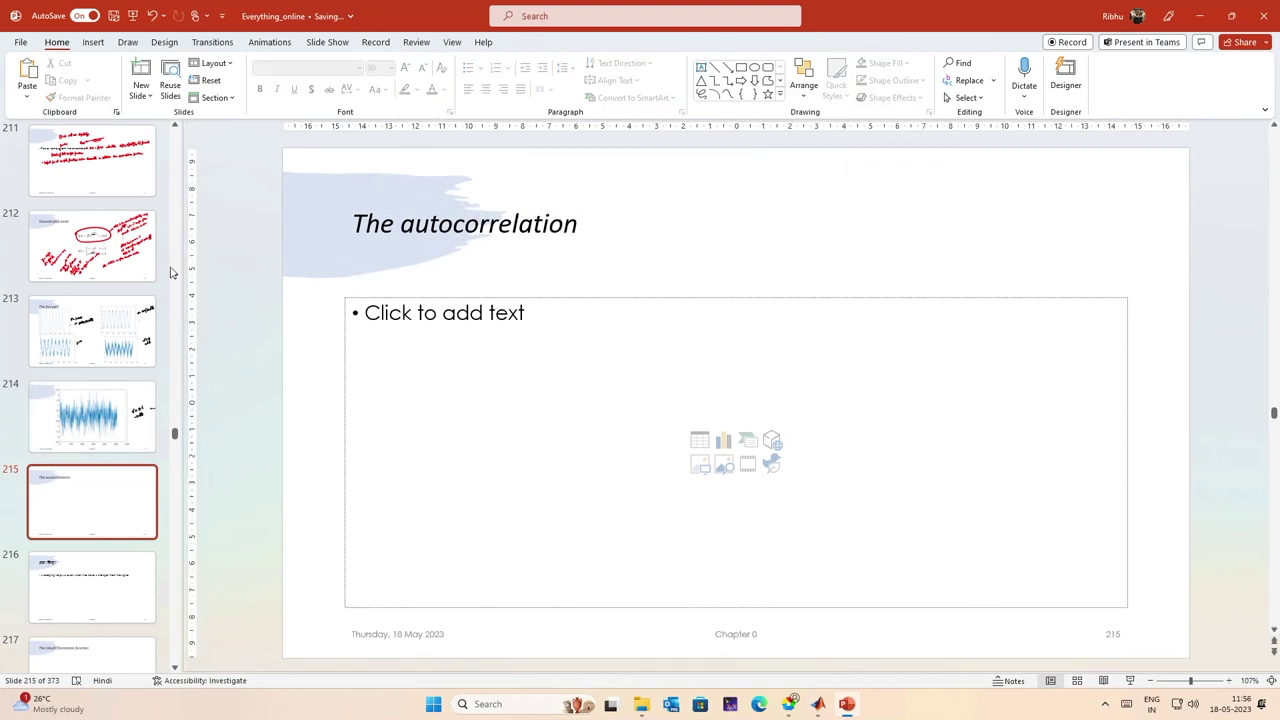
pyautogui.click(116, 250)
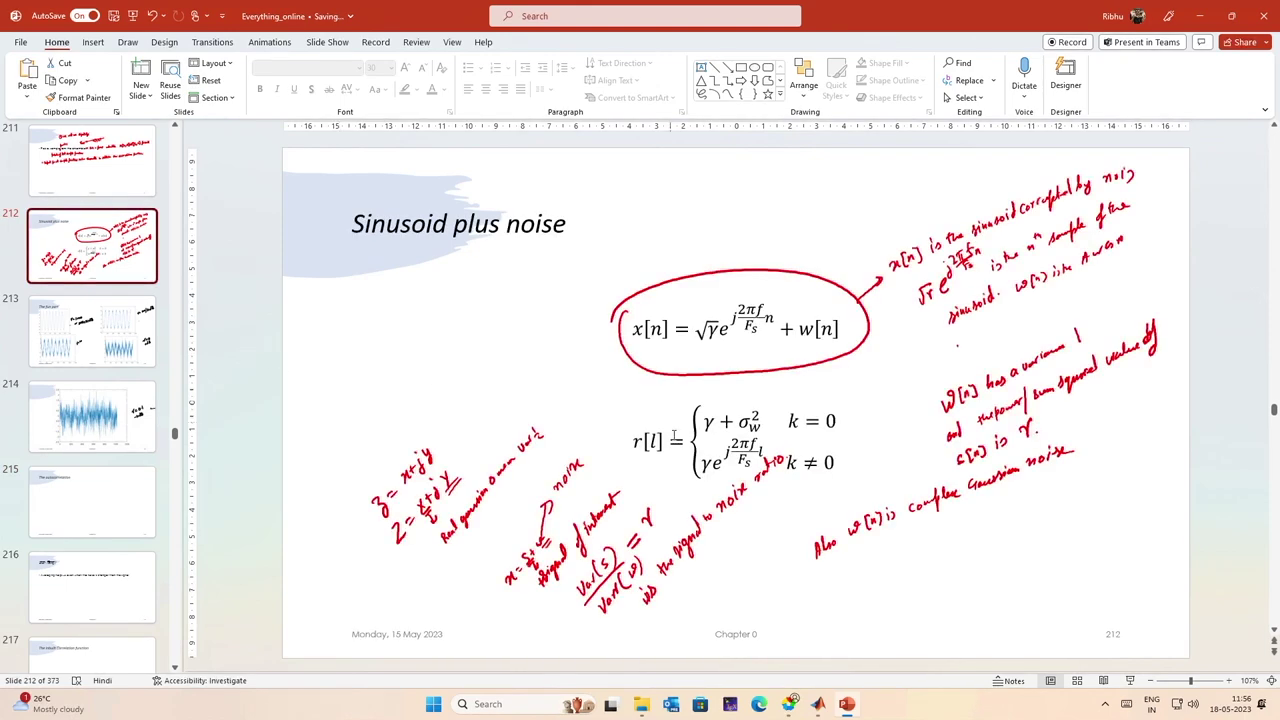
pyautogui.click(670, 438)
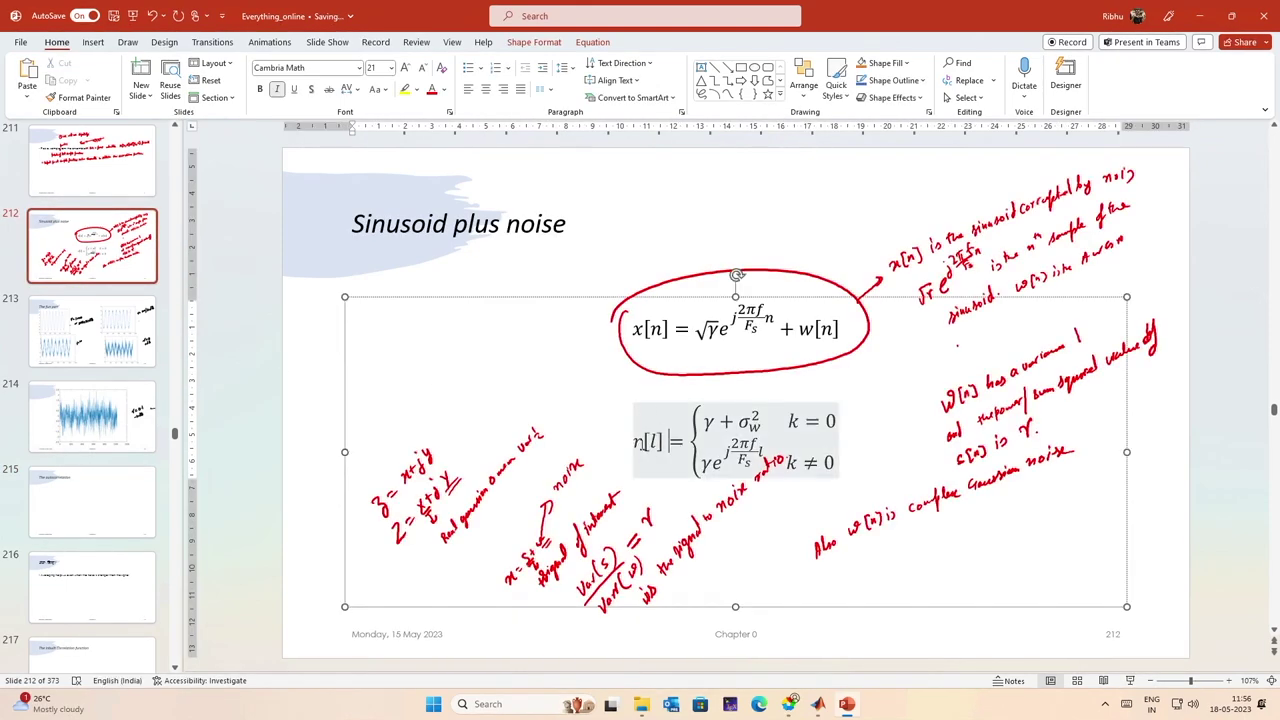
pyautogui.moveTo(642, 445); pyautogui.dragTo(806, 455)
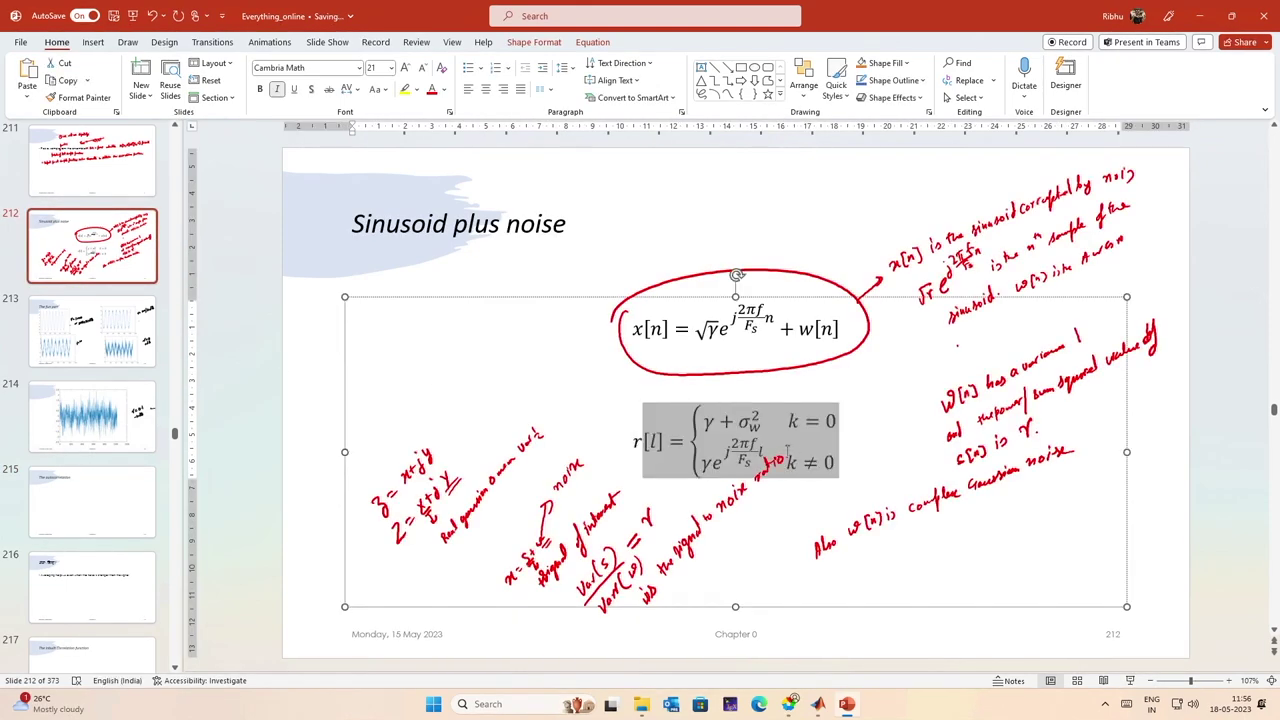
# Step: Paste the equation into slide 215's content placeholder, drop its bullet, and relabel it r_xx[l]
pyautogui.click(126, 497)
pyautogui.click(424, 298)
pyautogui.hotkey('ctrl', 'v')
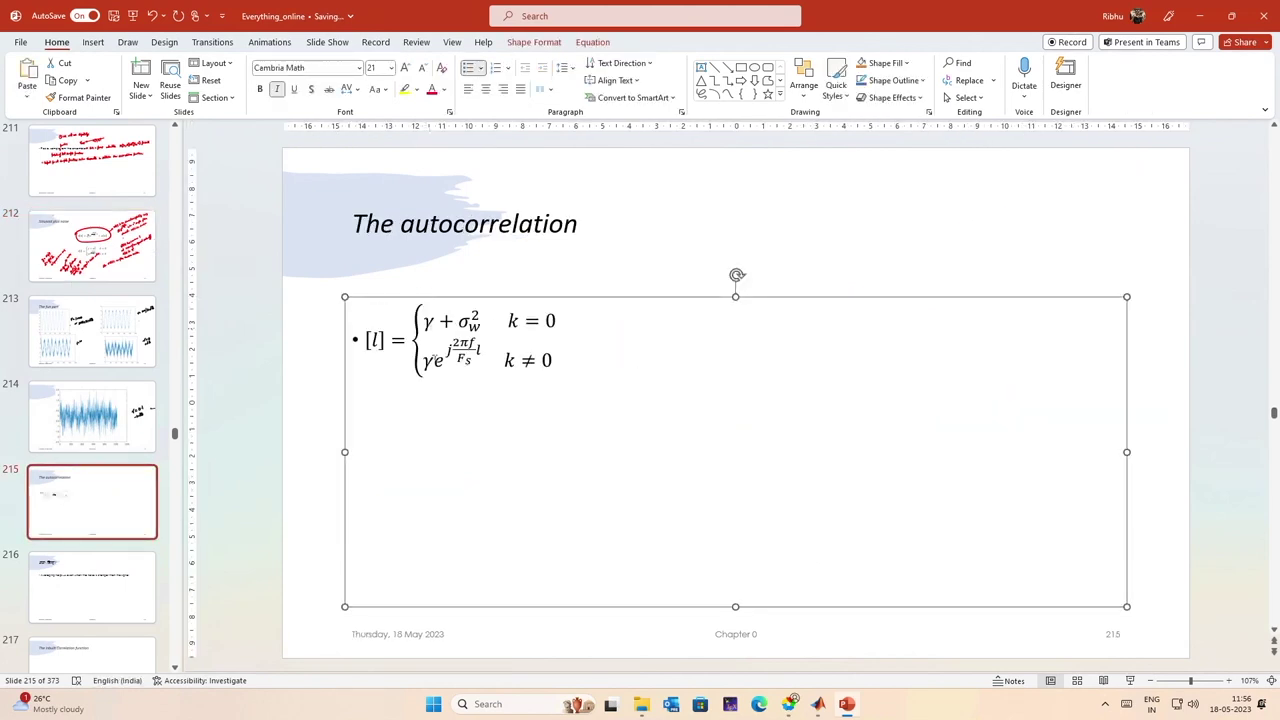
pyautogui.click(368, 340)
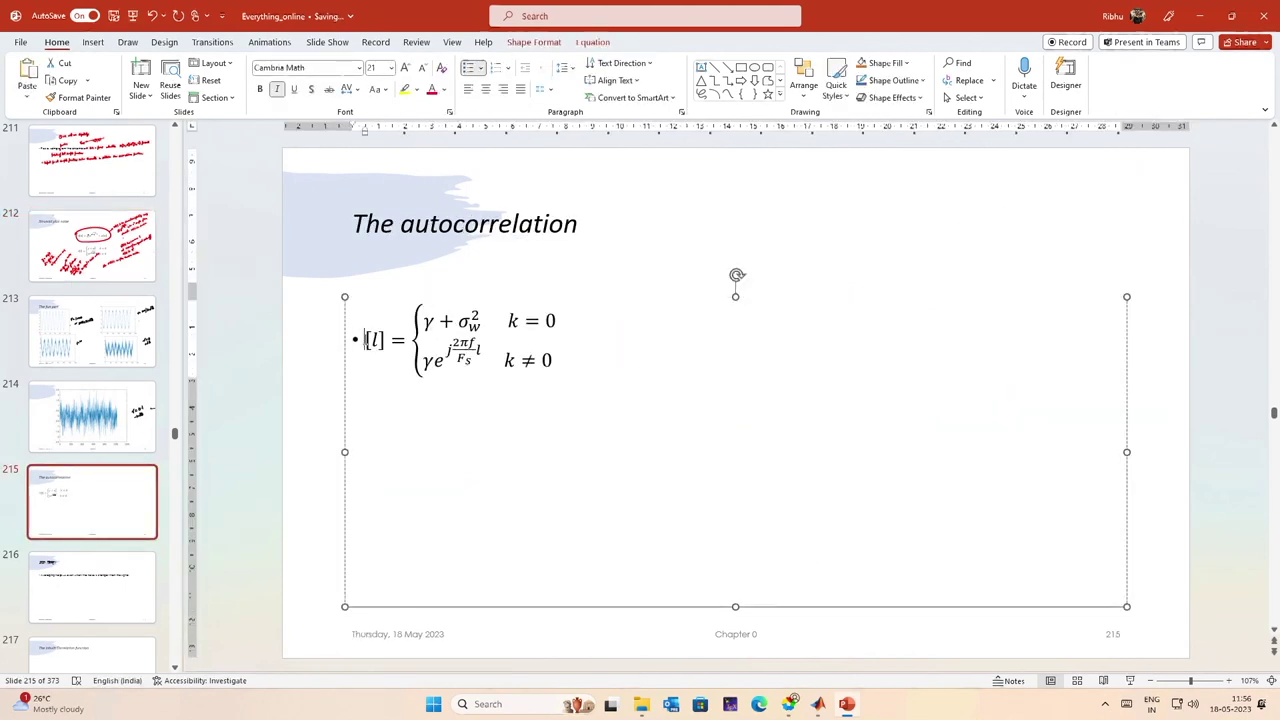
pyautogui.press('BackSpace')
pyautogui.write('r_xx')
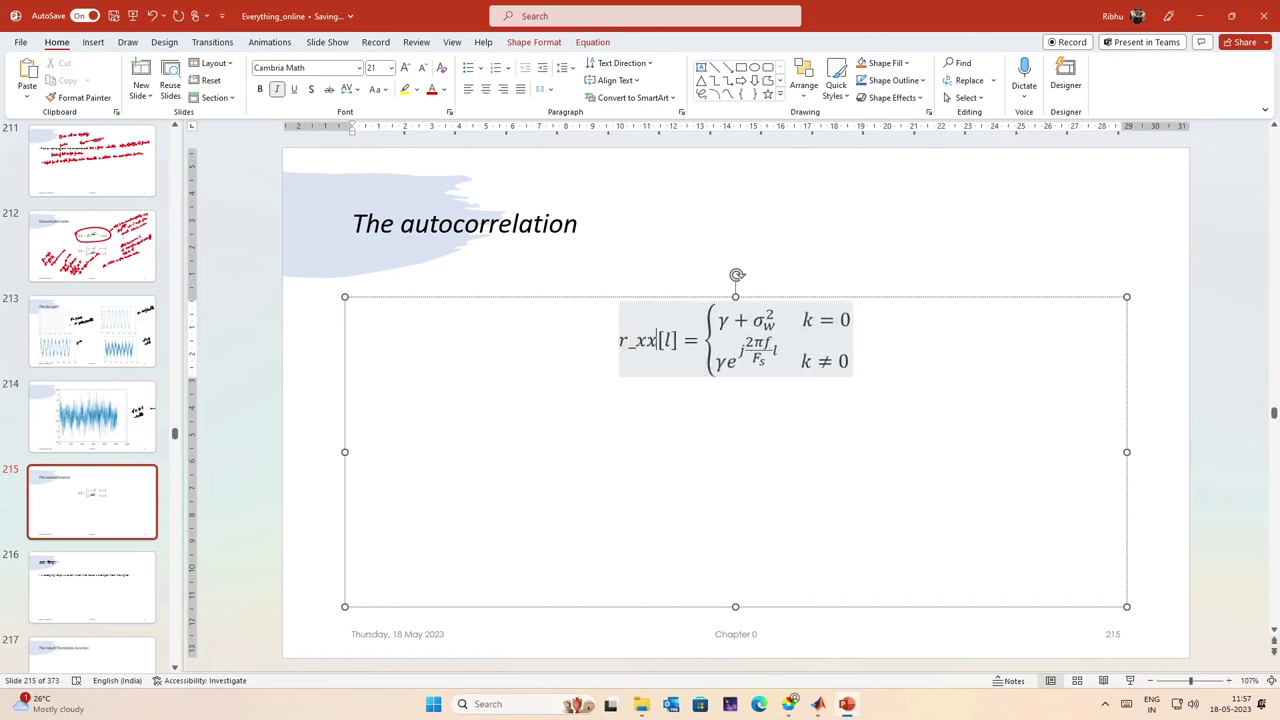
pyautogui.press('space')
pyautogui.click(729, 249)
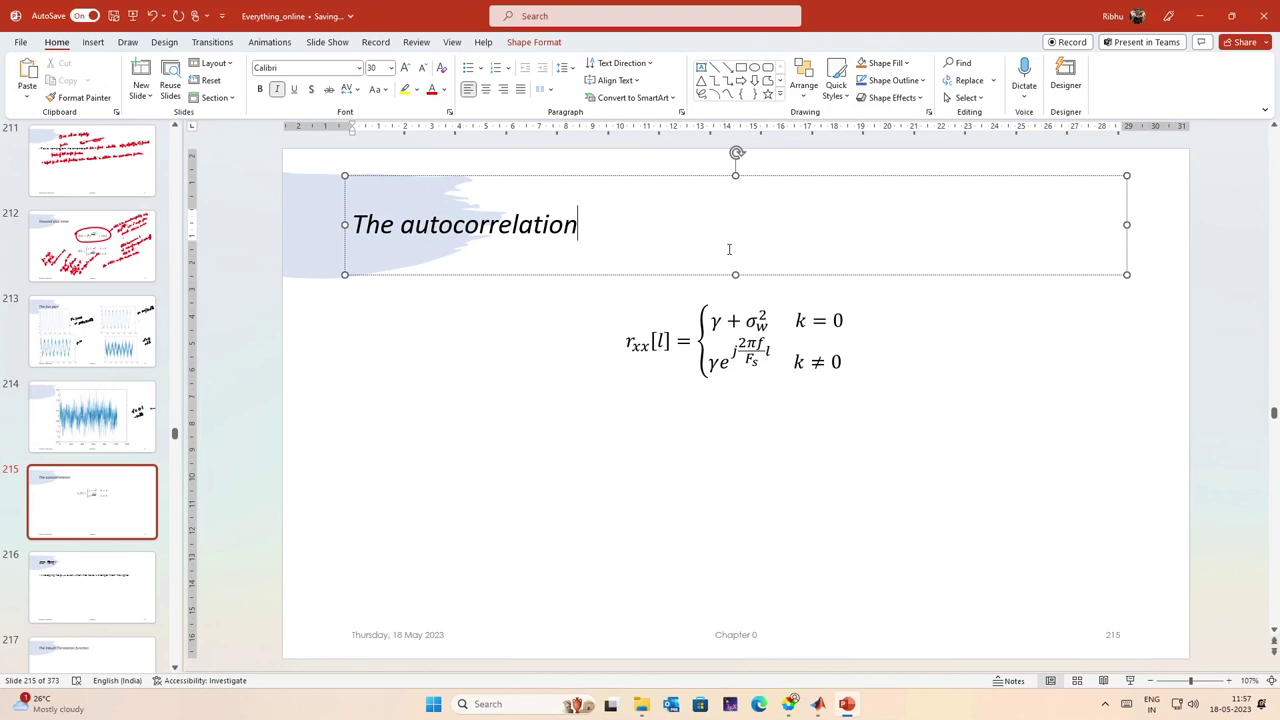
# Step: Draw a freehand ink ellipse around the r_xx equation
pyautogui.click(772, 436)
pyautogui.moveTo(673, 298)
pyautogui.mouseDown()
pyautogui.moveTo(619, 383)
pyautogui.moveTo(875, 407)
pyautogui.moveTo(744, 274)
pyautogui.moveTo(640, 345)
pyautogui.mouseUp()
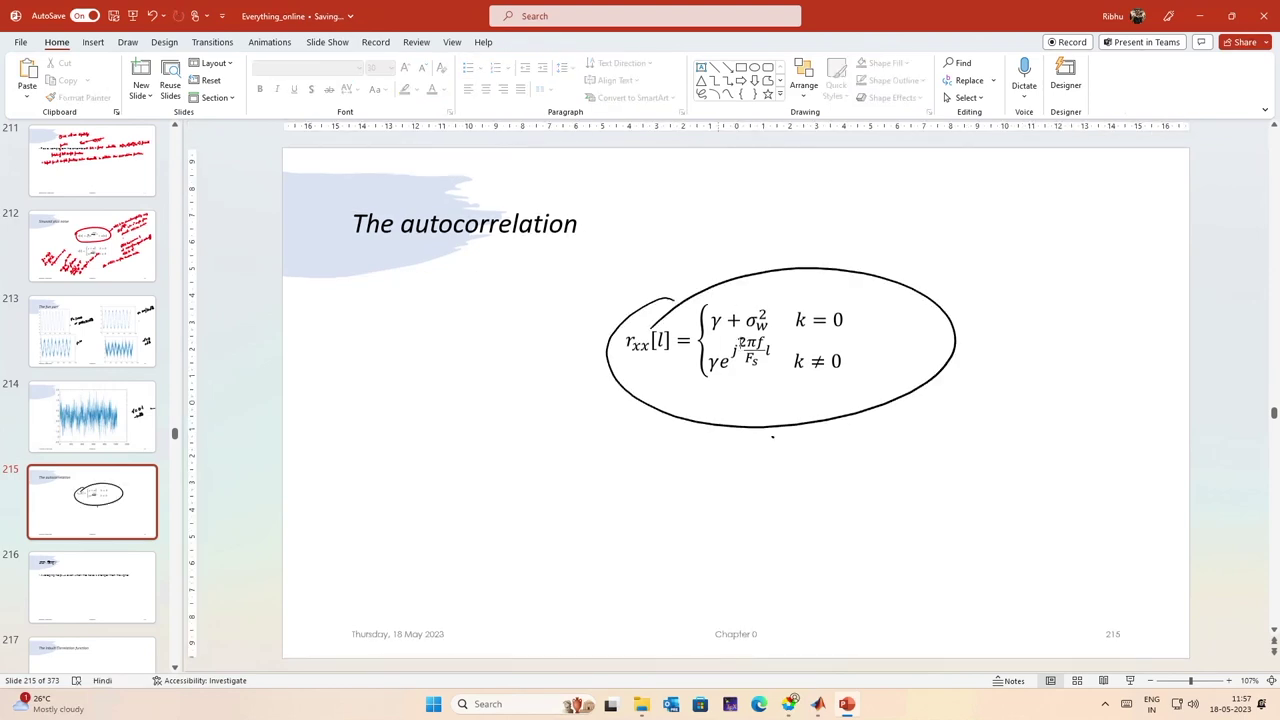
pyautogui.moveTo(812, 706)
# Step: Change the equation's argument from l to k so it reads r_xx[k]
pyautogui.click(660, 340)
pyautogui.doubleClick(660, 340)
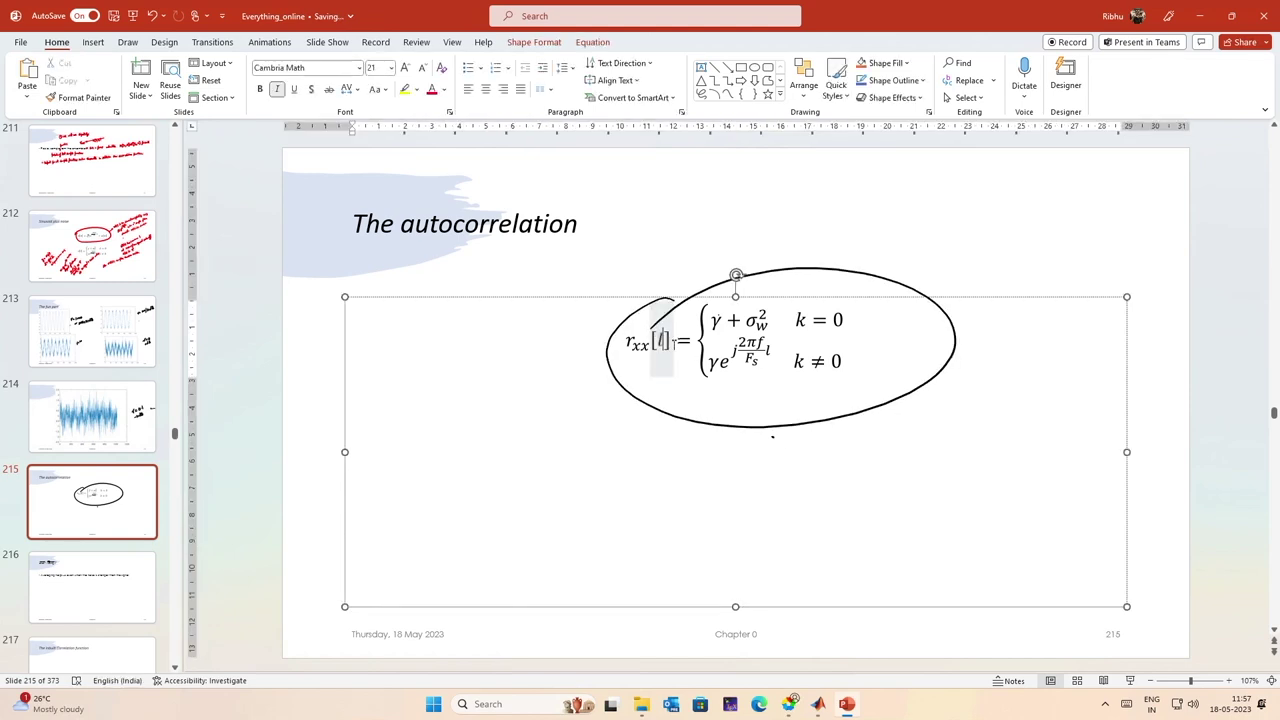
pyautogui.write('k')
pyautogui.click(800, 214)
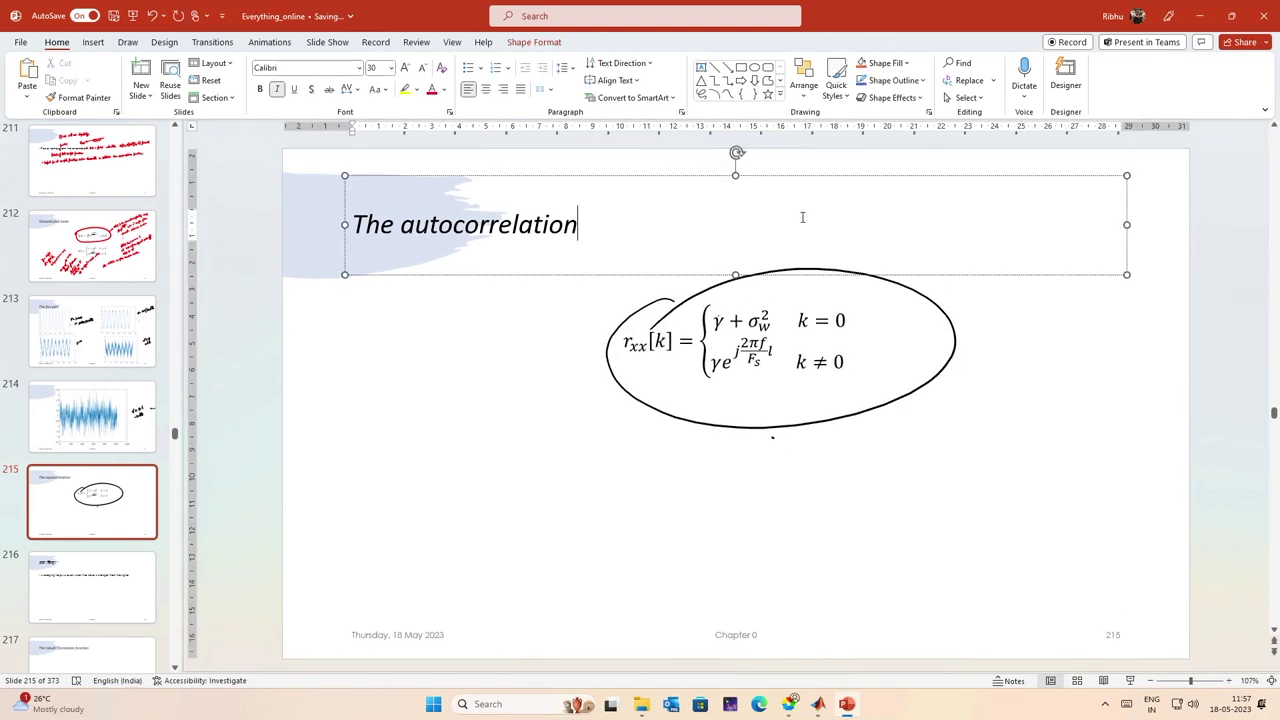
pyautogui.click(812, 318)
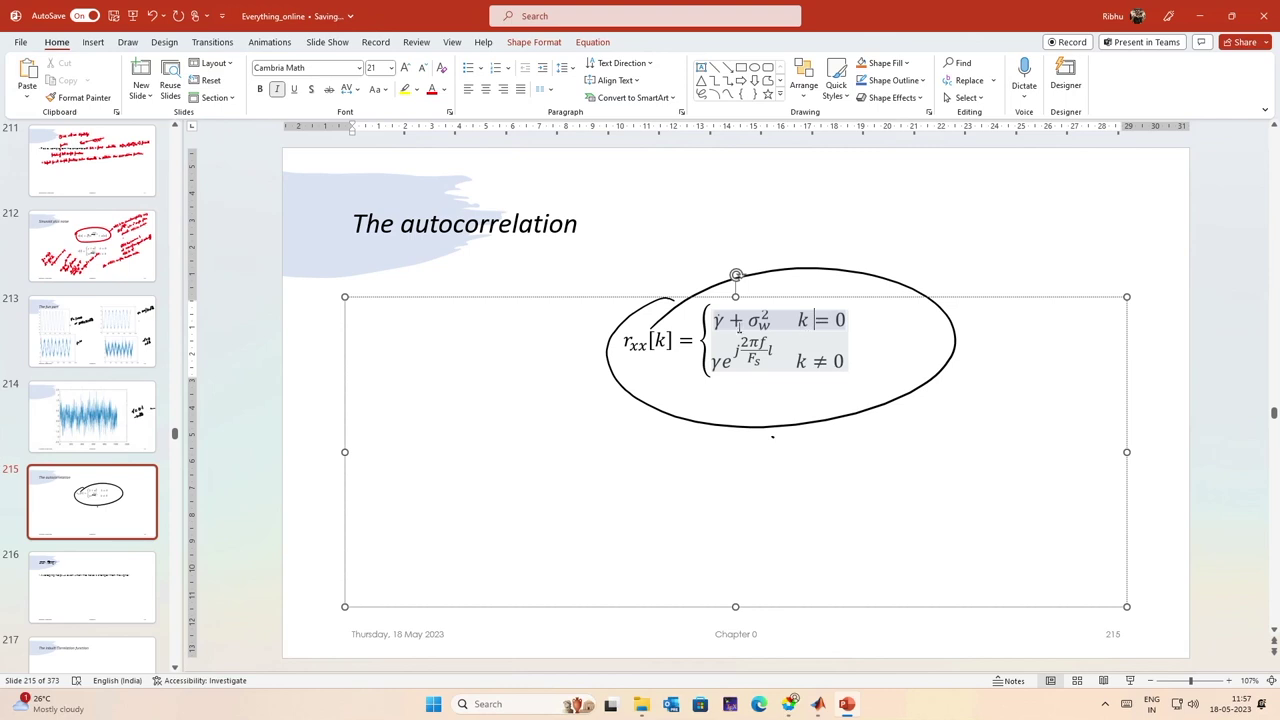